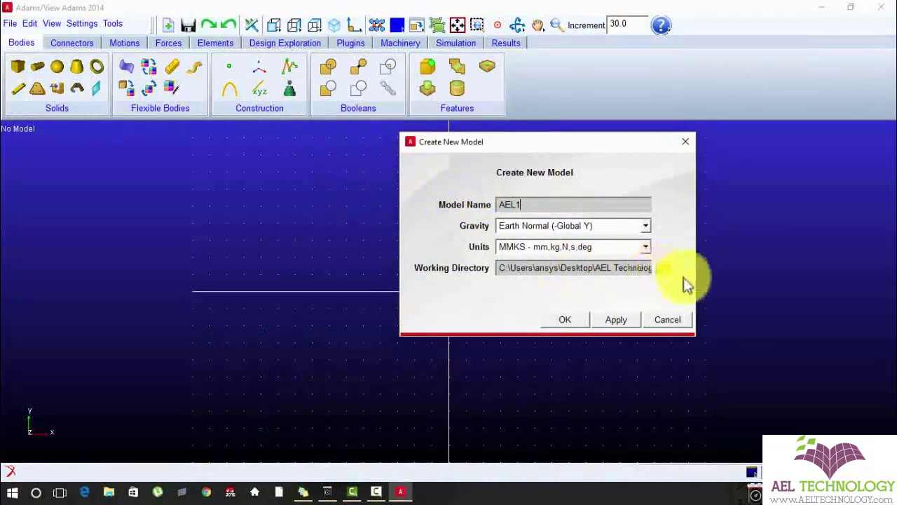
# - Create model AEL1 with Desktop > AEL Technology > MSC Adams view-Scotch Yoke as working directory
pyautogui.click(663, 268)
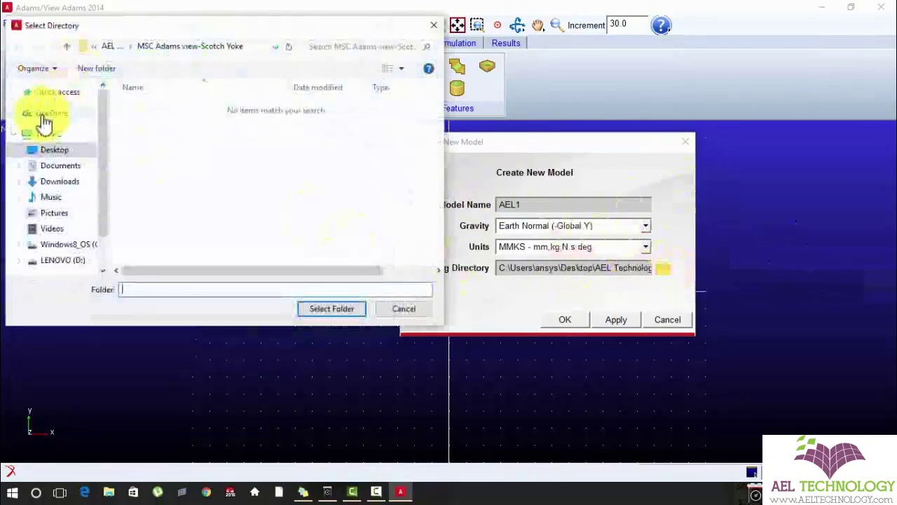
pyautogui.click(61, 149)
pyautogui.doubleClick(179, 108)
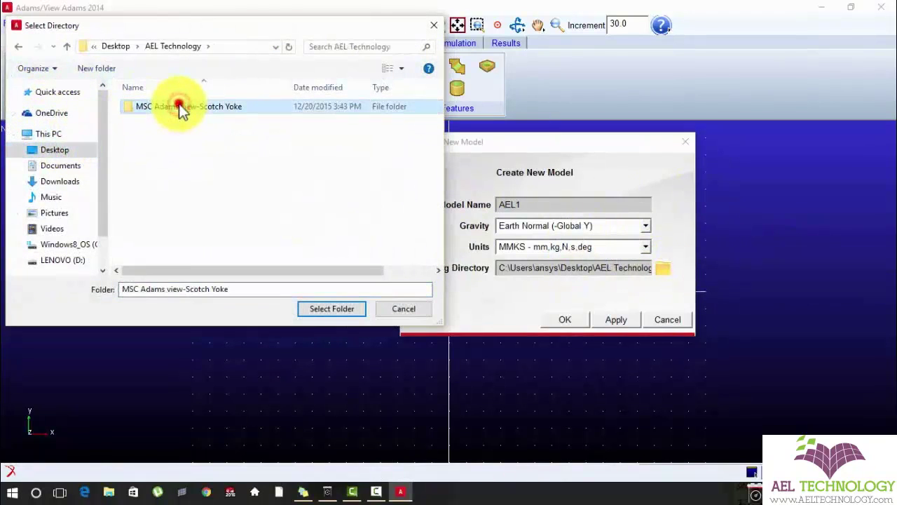
pyautogui.doubleClick(176, 109)
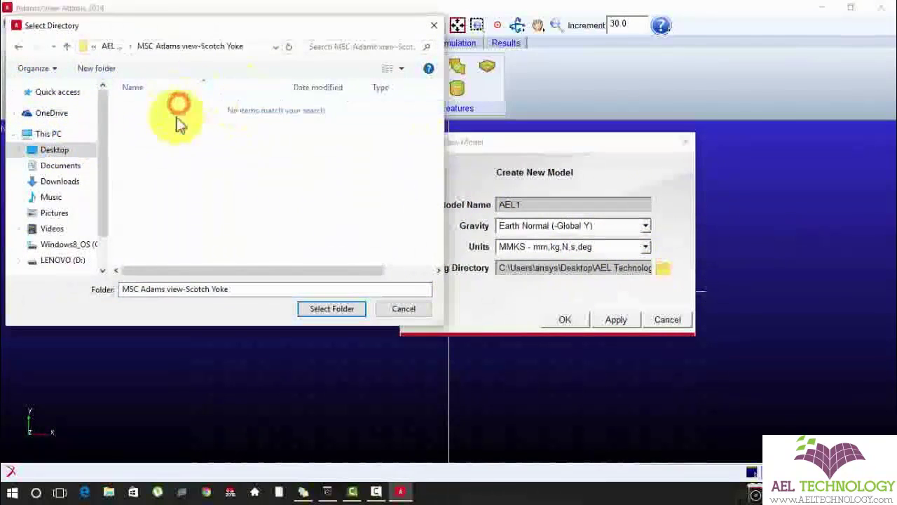
pyautogui.click(341, 308)
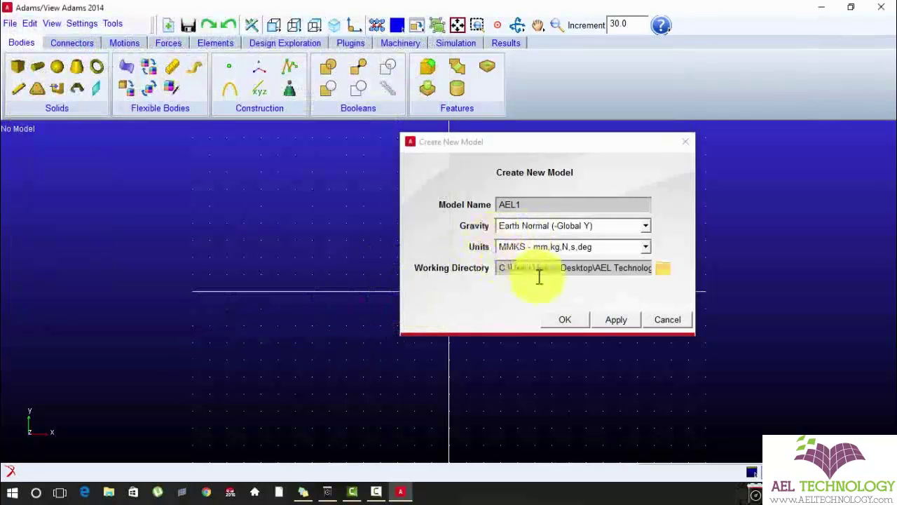
pyautogui.click(563, 321)
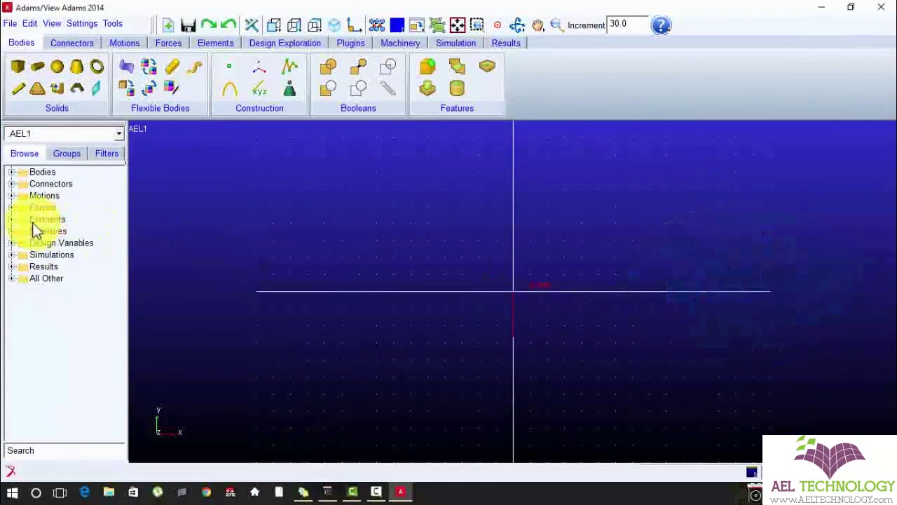
# - Hide the grid and start a file import with Parasolid as the file type
pyautogui.press('g')
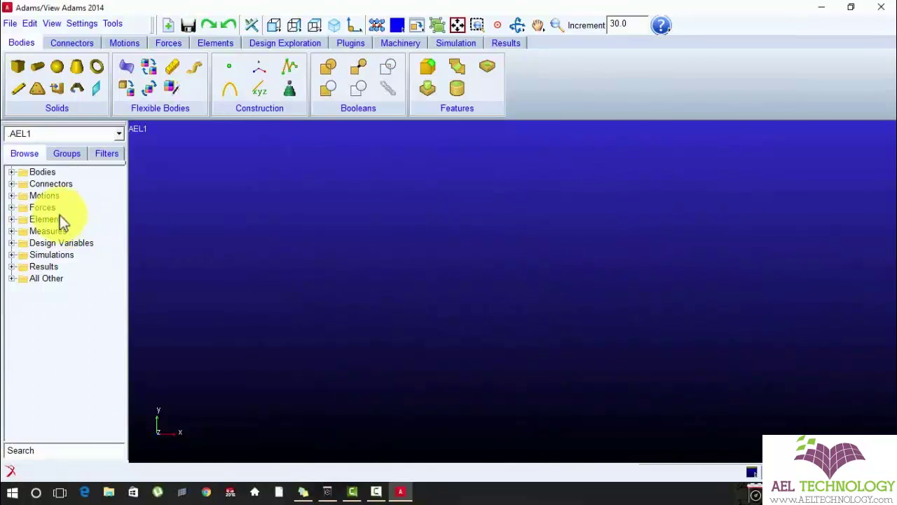
pyautogui.click(11, 24)
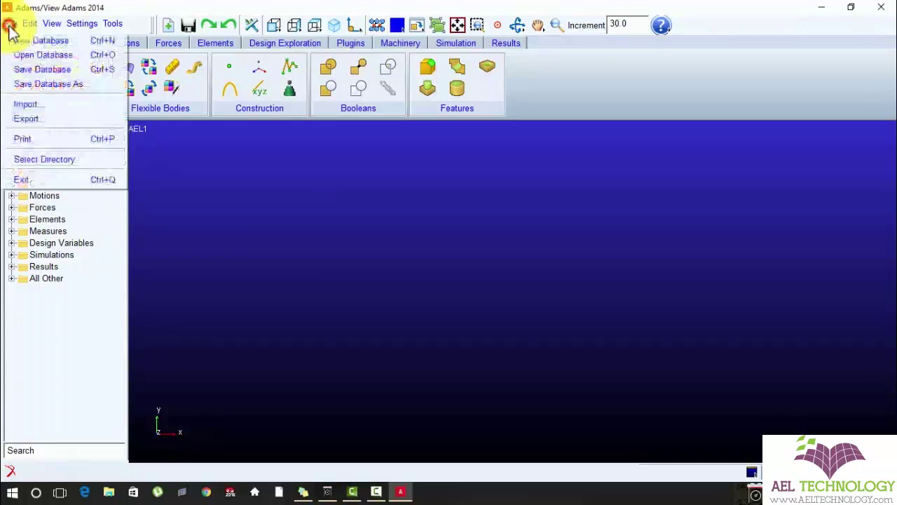
pyautogui.click(42, 105)
pyautogui.moveTo(384, 275); pyautogui.dragTo(368, 138)
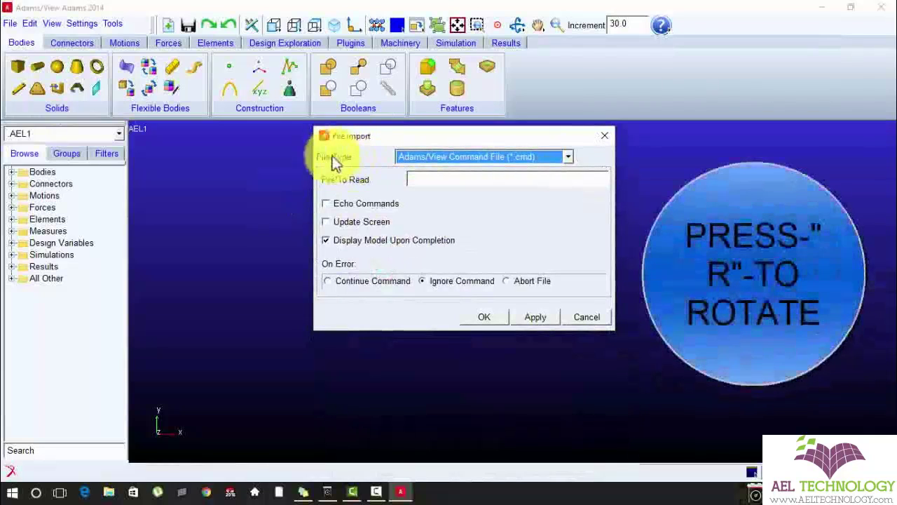
pyautogui.click(427, 157)
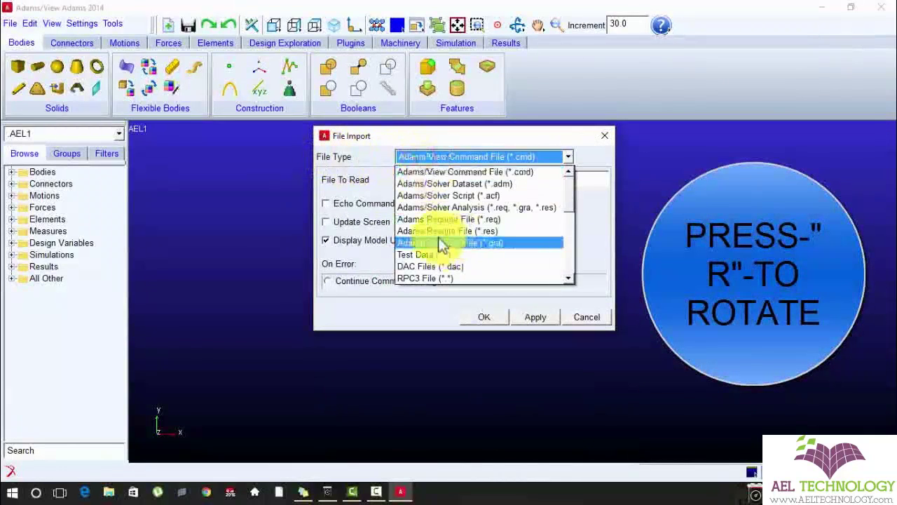
pyautogui.press('Down')
pyautogui.press('Down')
pyautogui.press('Down')
pyautogui.press('Down')
pyautogui.press('Down')
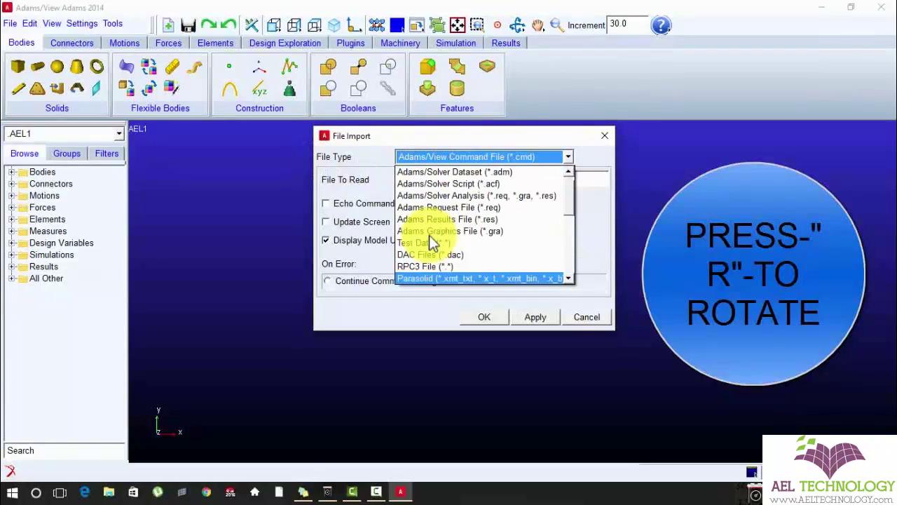
pyautogui.click(437, 278)
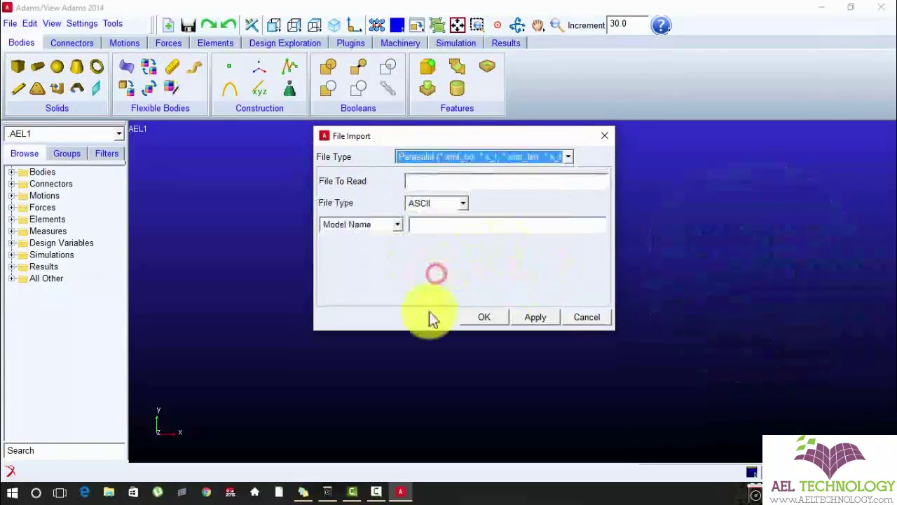
# - Browse to SY_ScotchYoke.x_t as the file to read
pyautogui.rightClick(421, 180)
pyautogui.click(438, 186)
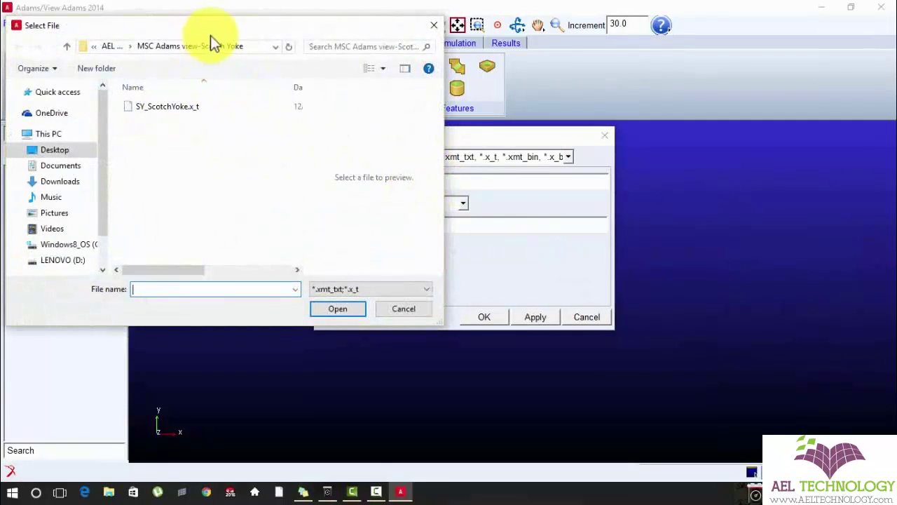
pyautogui.doubleClick(205, 106)
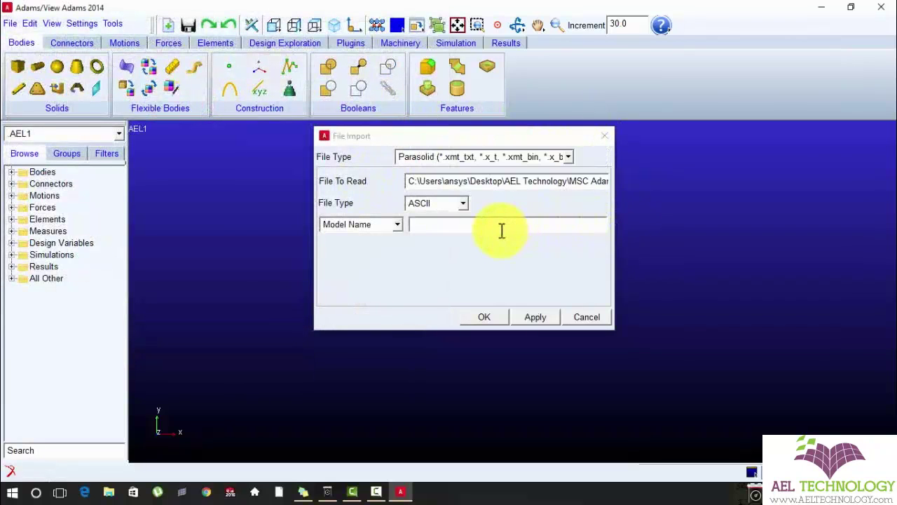
# - Create a new model named AEL_MODEL, replacing MODEL_2, as the import's target model
pyautogui.rightClick(502, 230)
pyautogui.moveTo(509, 236)
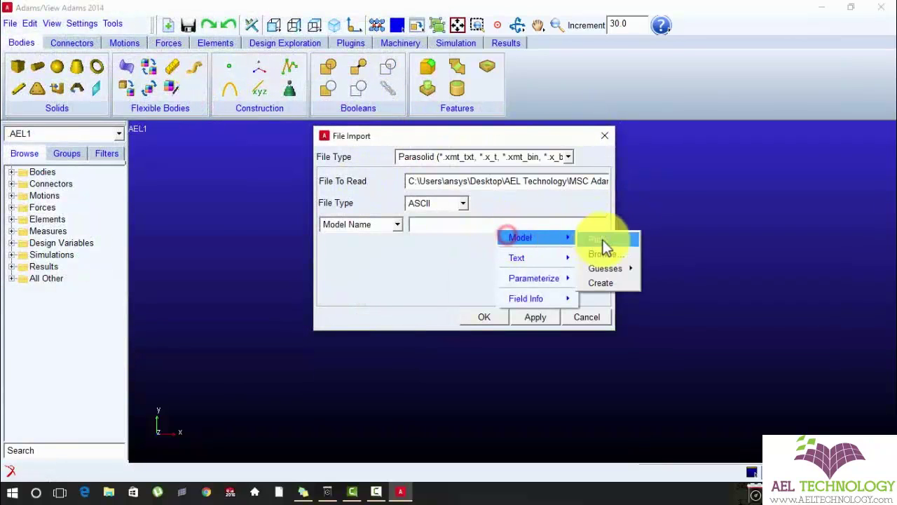
pyautogui.click(613, 283)
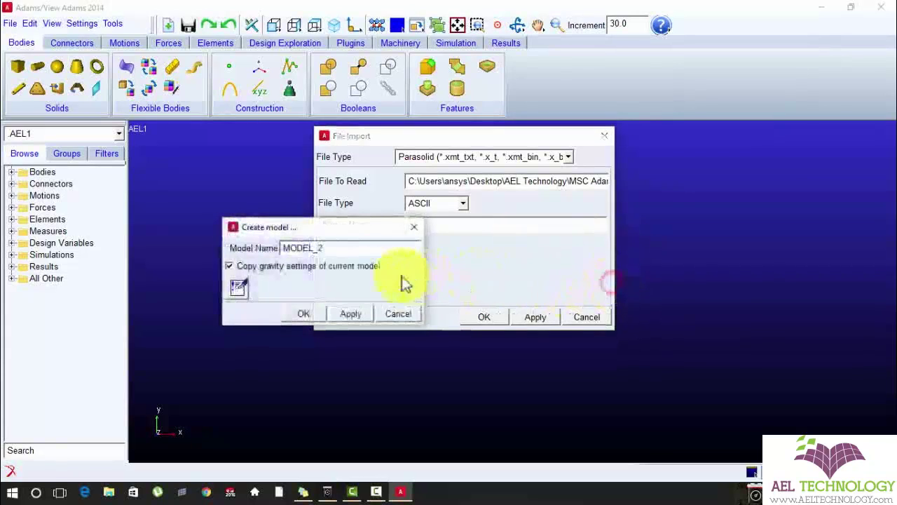
pyautogui.moveTo(344, 250); pyautogui.dragTo(238, 241)
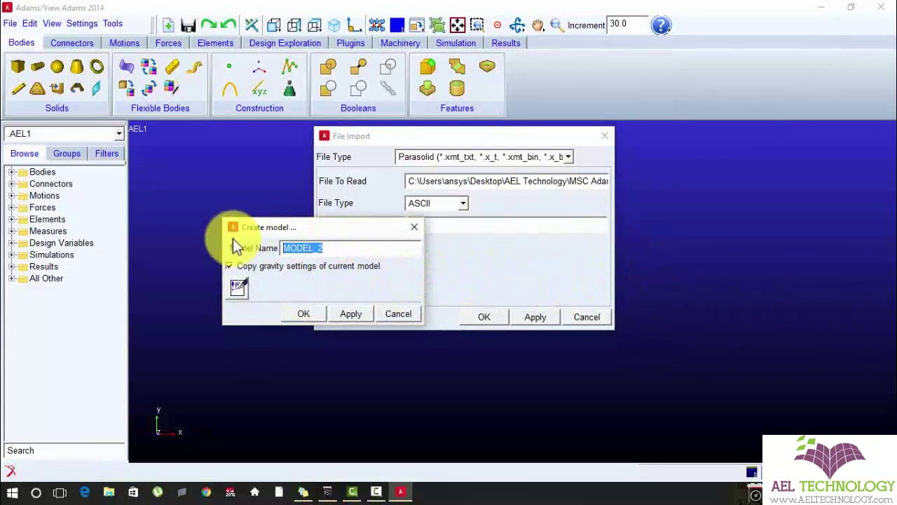
pyautogui.write('AEL')
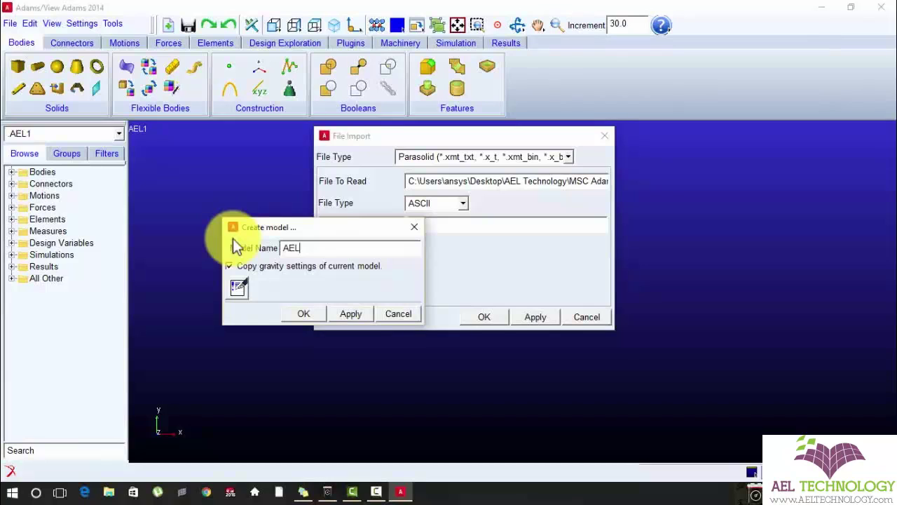
pyautogui.write('_MODEL')
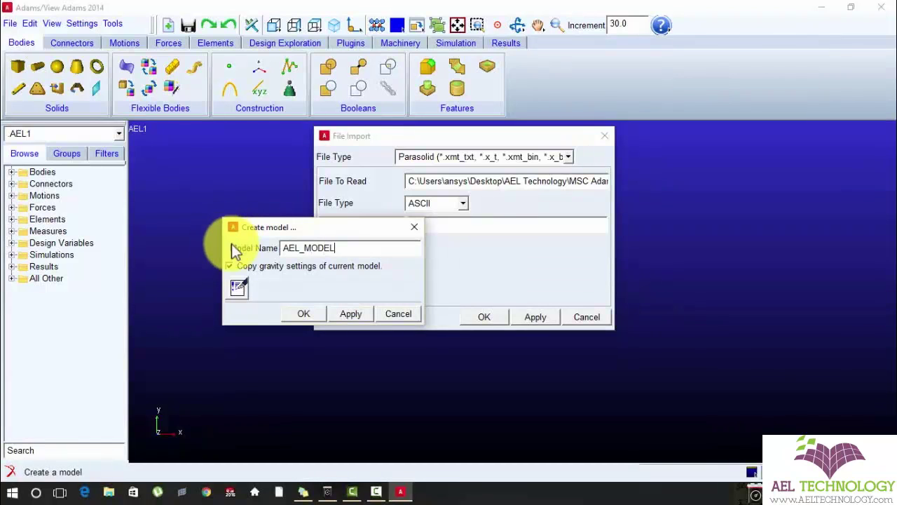
pyautogui.click(315, 312)
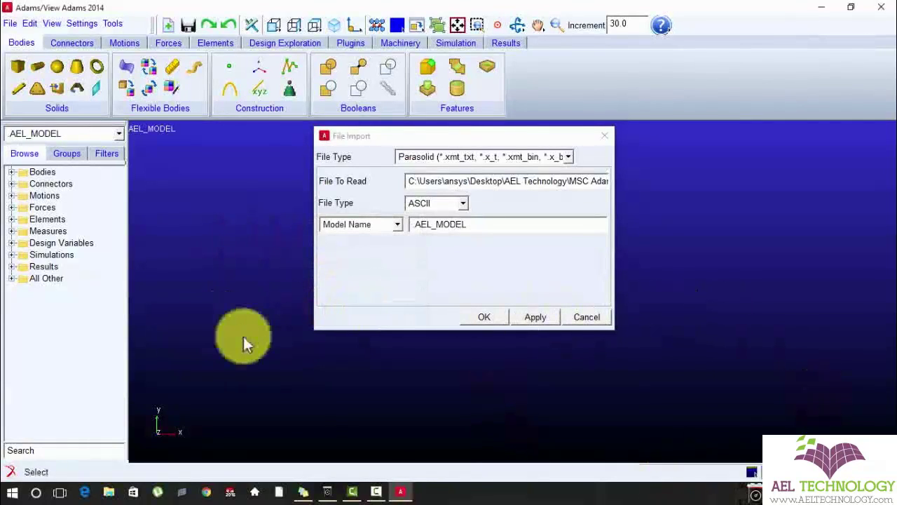
# - Run the Parasolid import into AEL_MODEL and toggle the shaded display
pyautogui.click(484, 317)
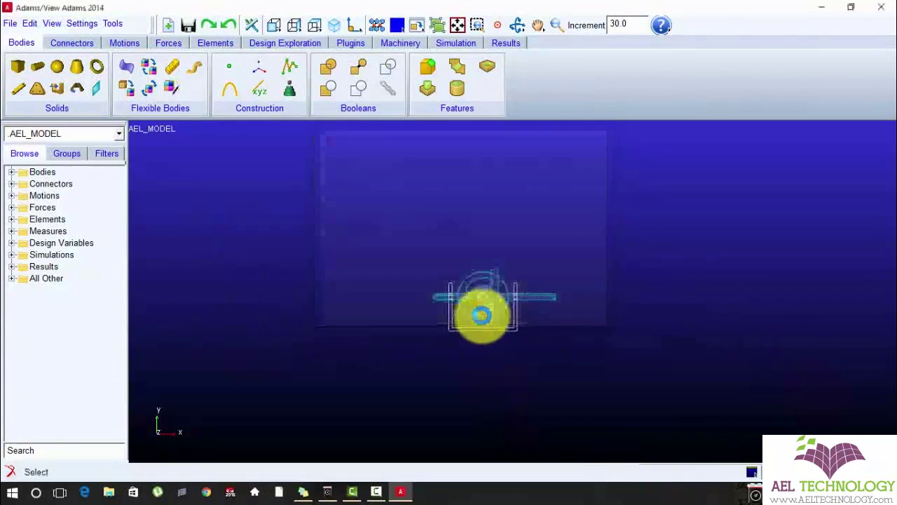
pyautogui.click(405, 302)
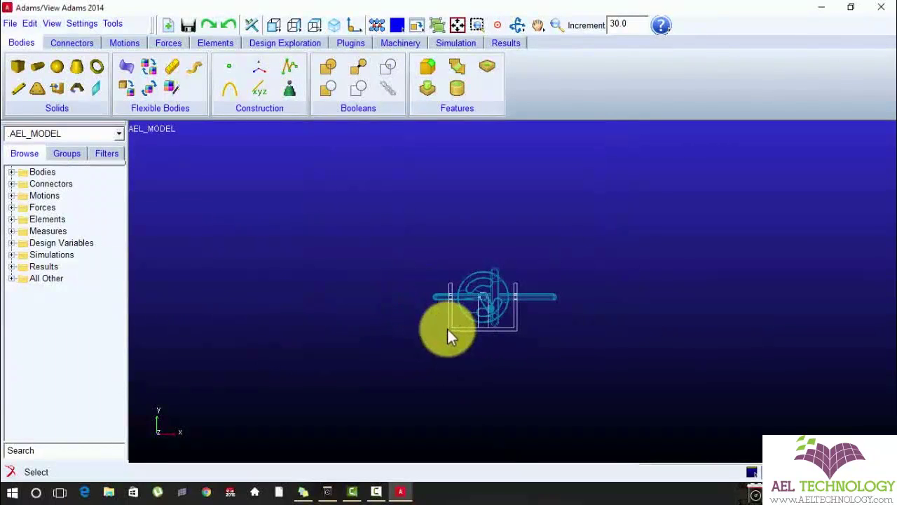
pyautogui.hotkey('shift', 's')
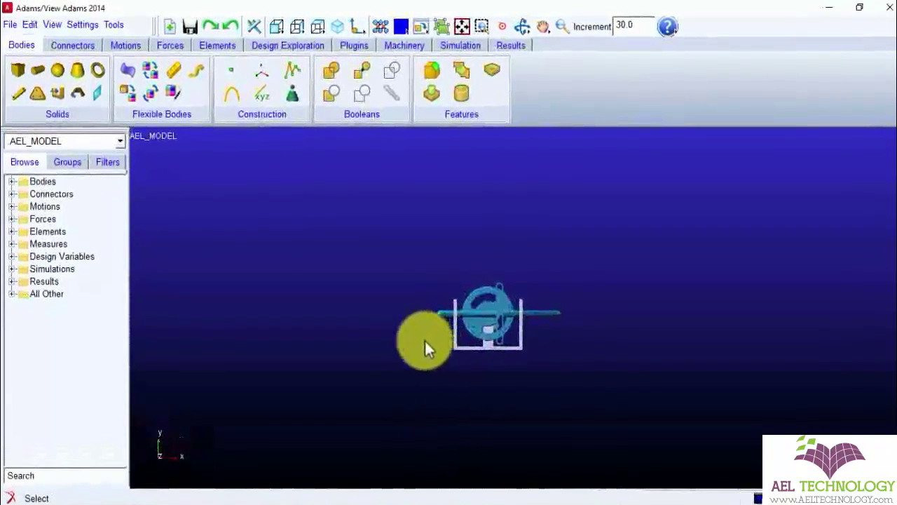
# - Switch the model to wireframe rendering
pyautogui.click(30, 25)
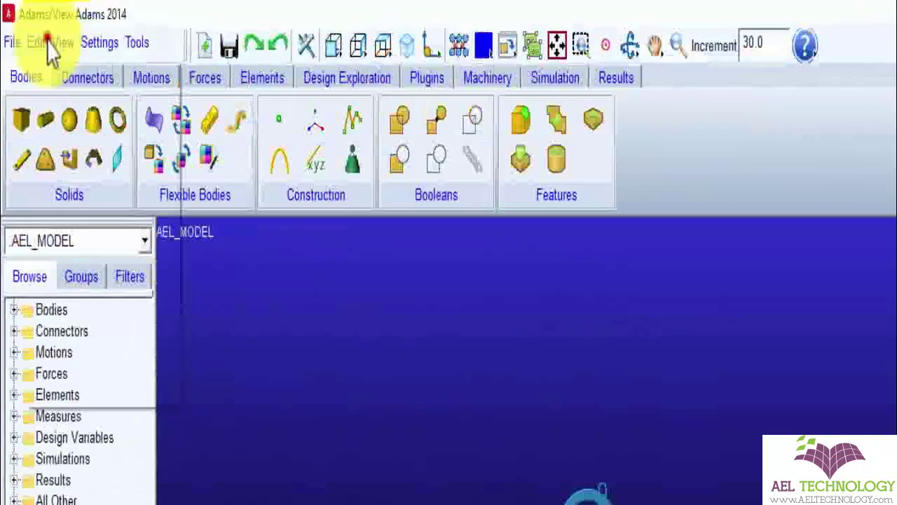
pyautogui.moveTo(66, 44)
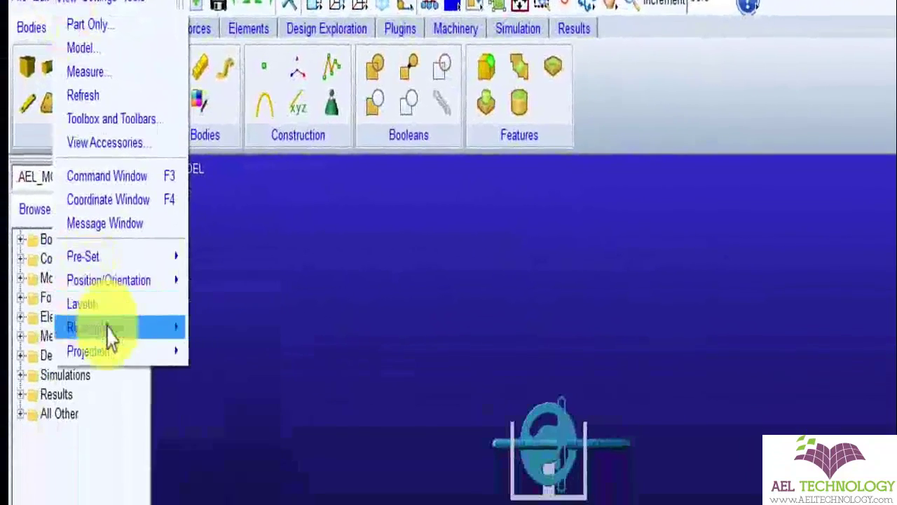
pyautogui.moveTo(109, 333)
pyautogui.click(211, 329)
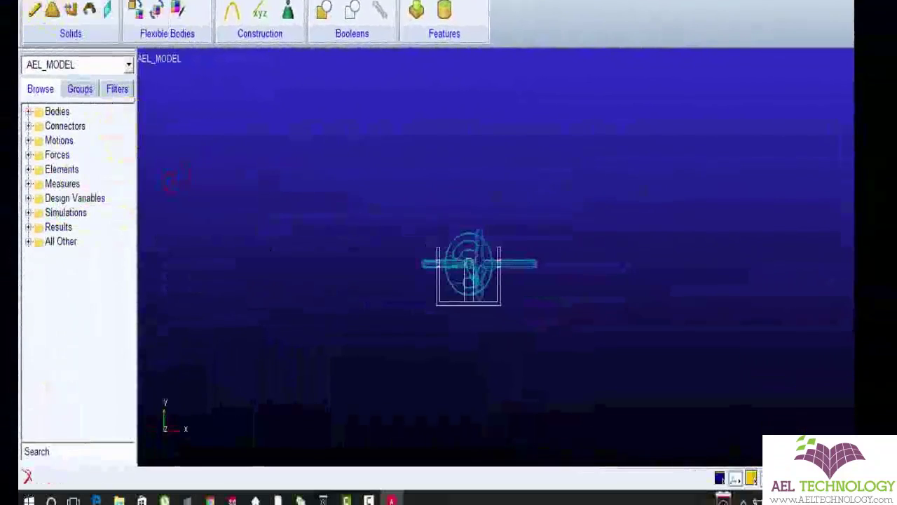
# - Try the shaded and smooth shaded render modes on the model
pyautogui.click(28, 2)
pyautogui.moveTo(70, 1)
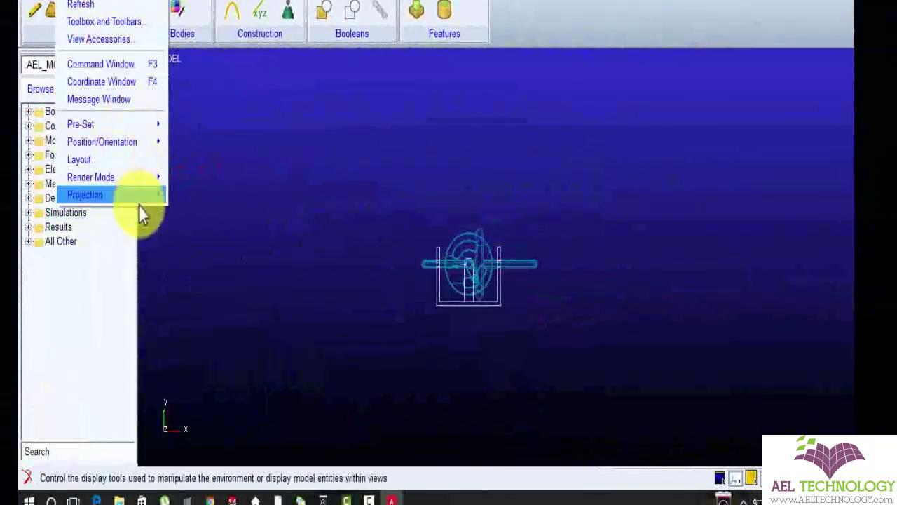
pyautogui.moveTo(137, 179)
pyautogui.click(202, 213)
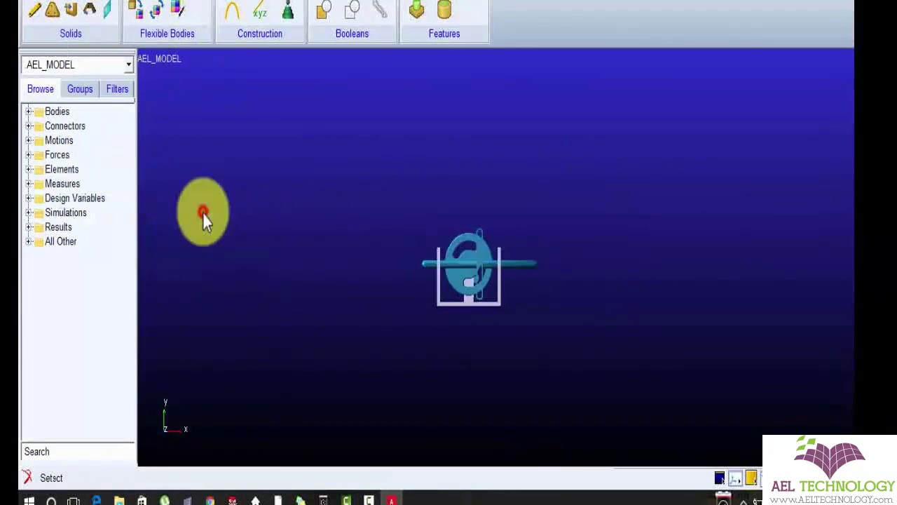
pyautogui.click(70, 1)
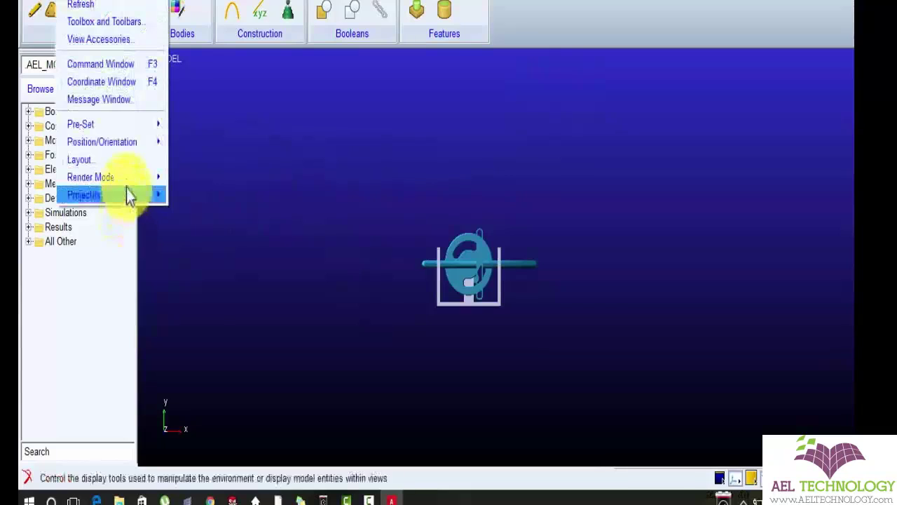
pyautogui.moveTo(139, 179)
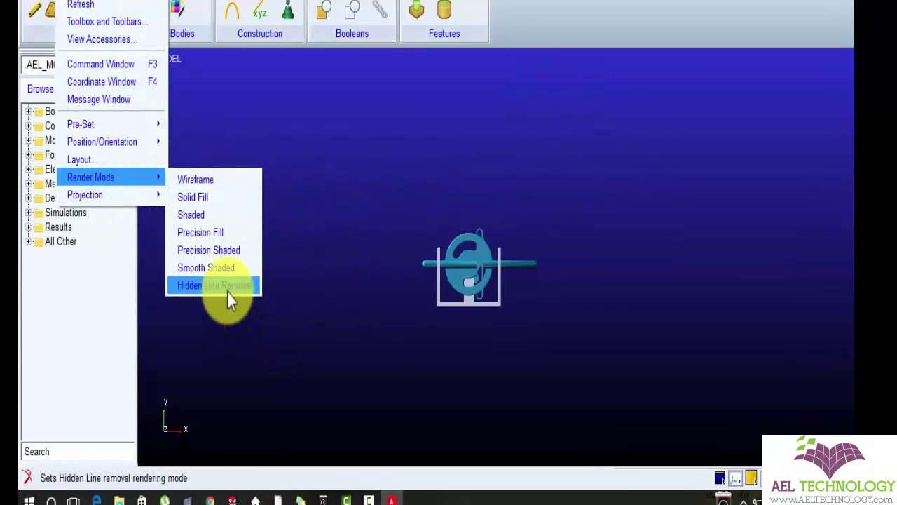
pyautogui.click(248, 269)
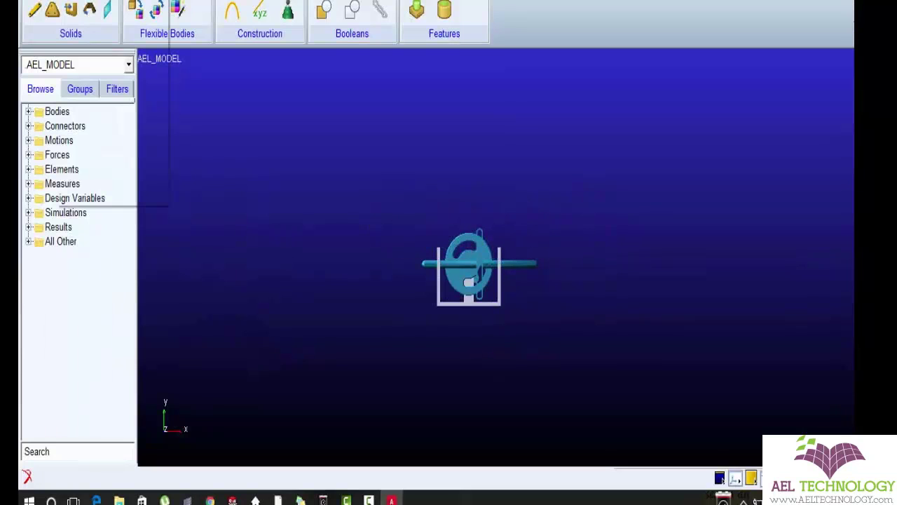
pyautogui.click(77, 1)
pyautogui.moveTo(171, 186)
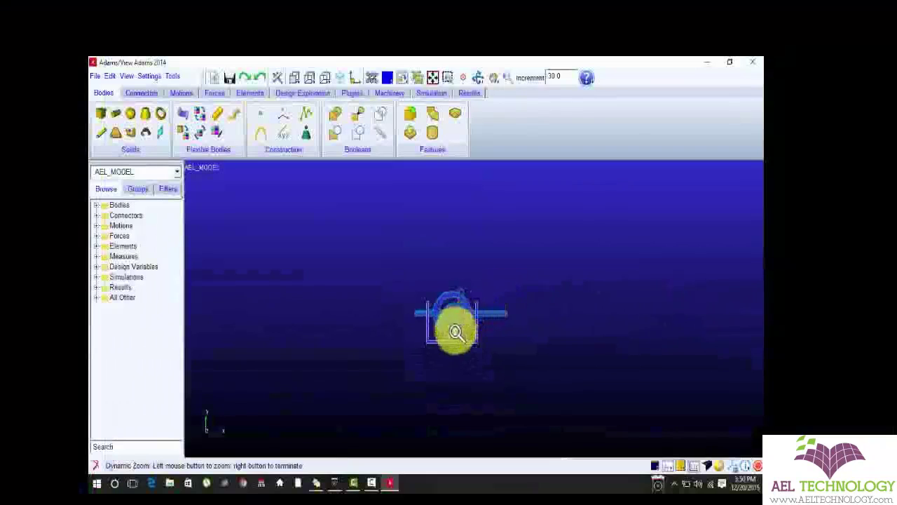
# - Try the Front, Back and Top preset views of the Scotch yoke
pyautogui.moveTo(456, 325); pyautogui.dragTo(453, 301)
pyautogui.click(126, 76)
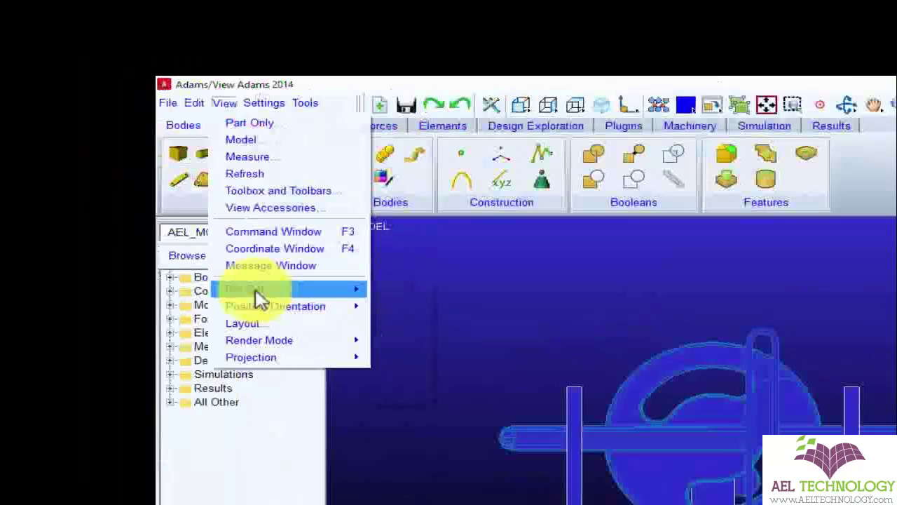
pyautogui.moveTo(152, 216)
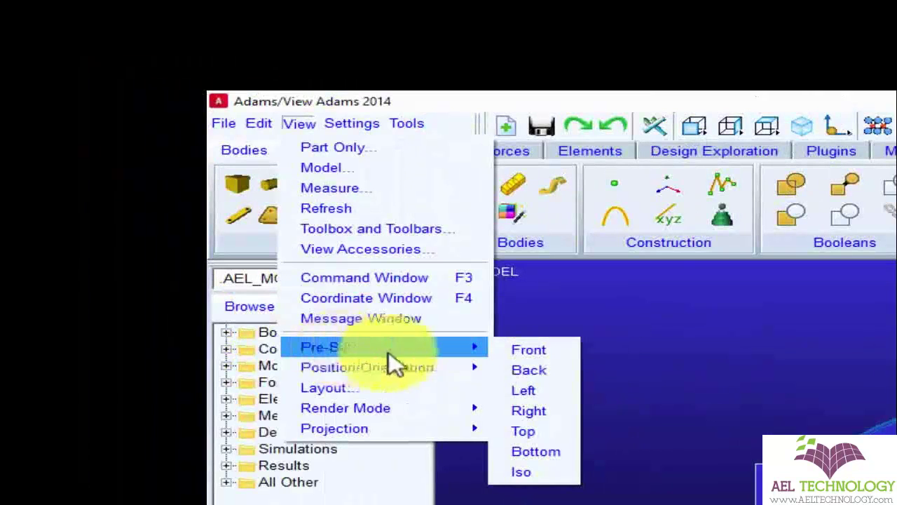
pyautogui.click(531, 348)
pyautogui.click(298, 124)
pyautogui.moveTo(378, 352)
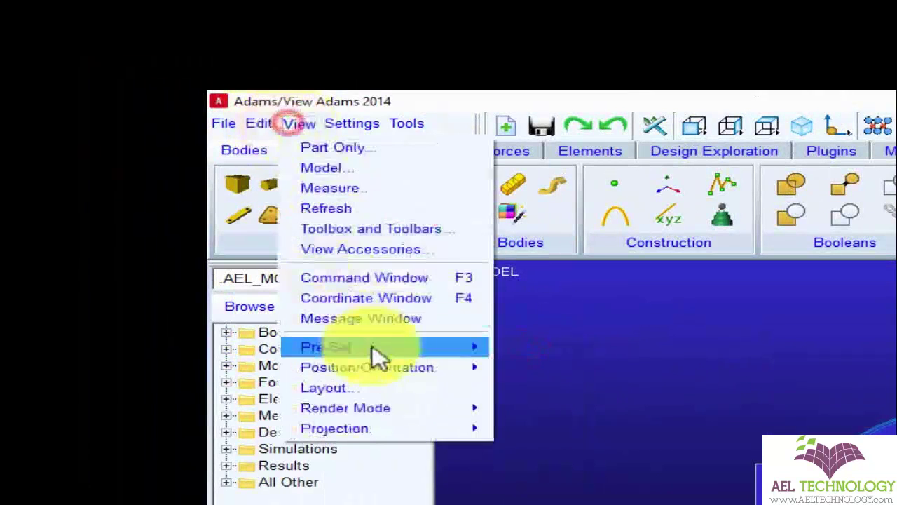
pyautogui.click(527, 370)
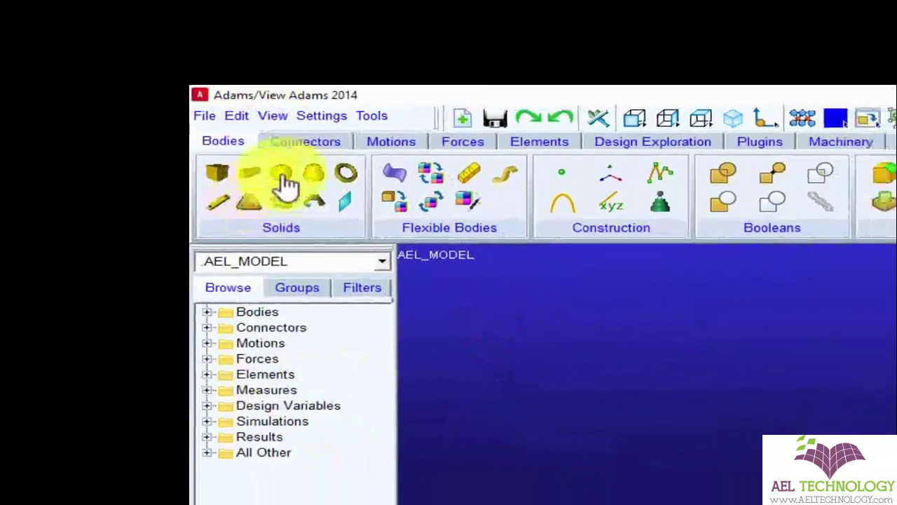
pyautogui.click(298, 123)
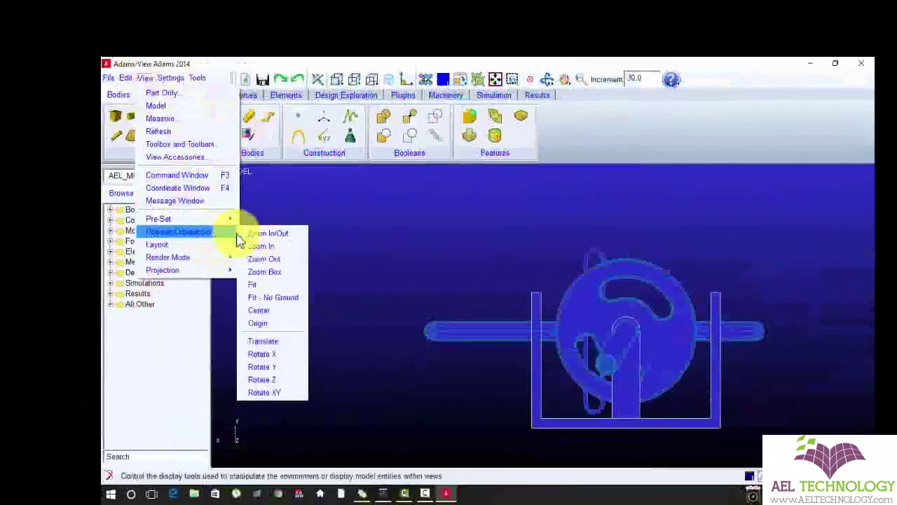
pyautogui.moveTo(249, 234)
pyautogui.click(254, 272)
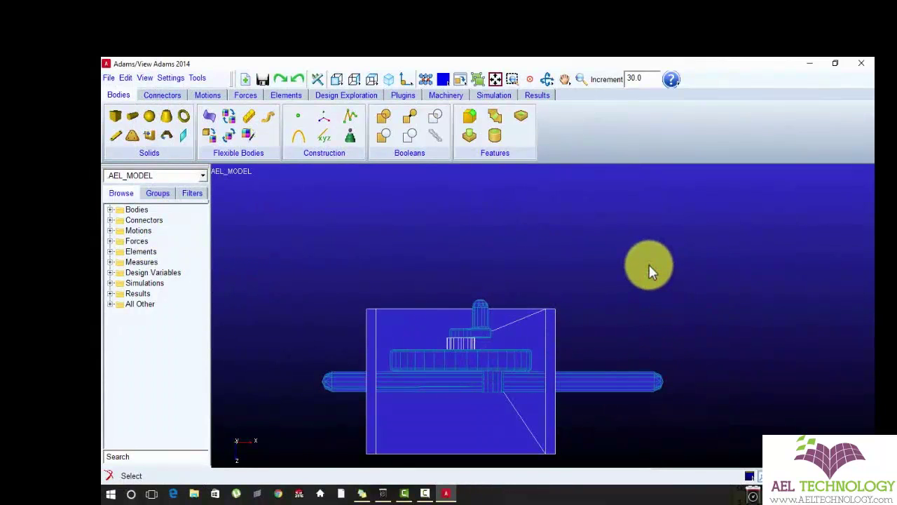
# - Return to the front view, shade the model and zoom in on it
pyautogui.hotkey('shift', 'f')
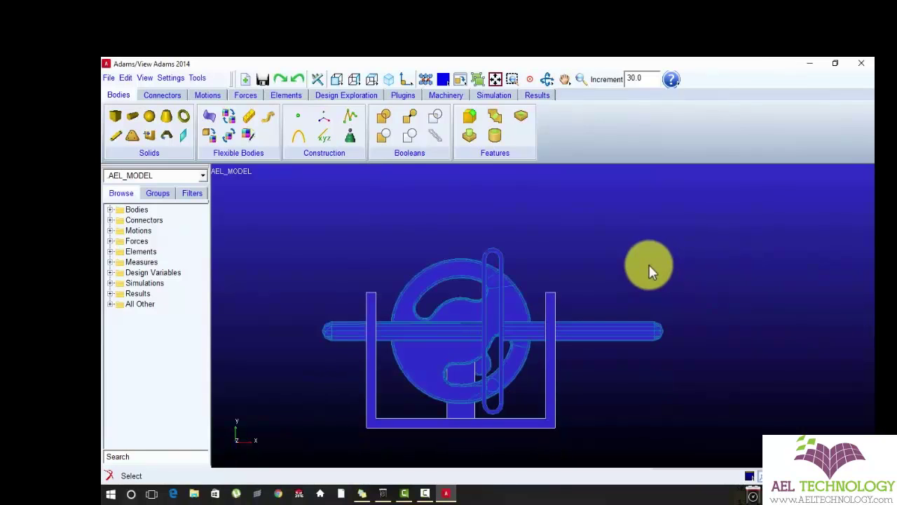
pyautogui.click(630, 262)
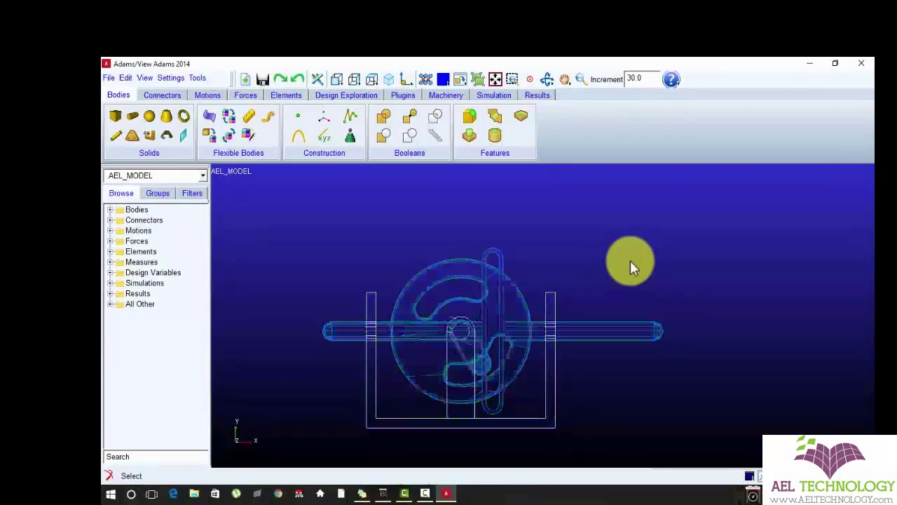
pyautogui.hotkey('shift', 's')
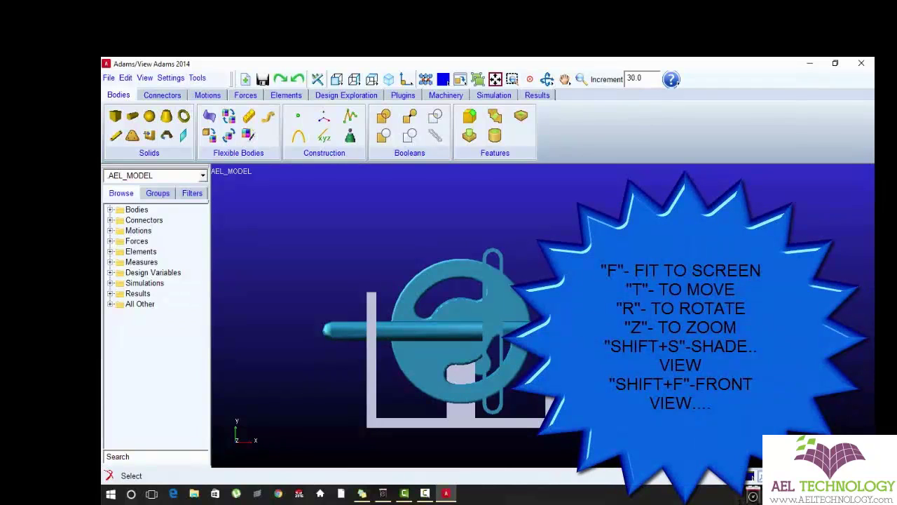
pyautogui.scroll(3, 407, 368)
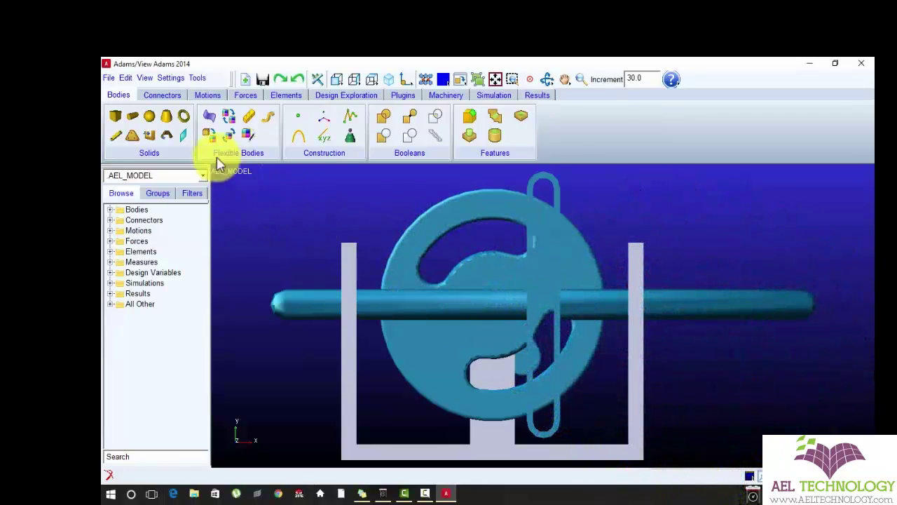
pyautogui.click(169, 96)
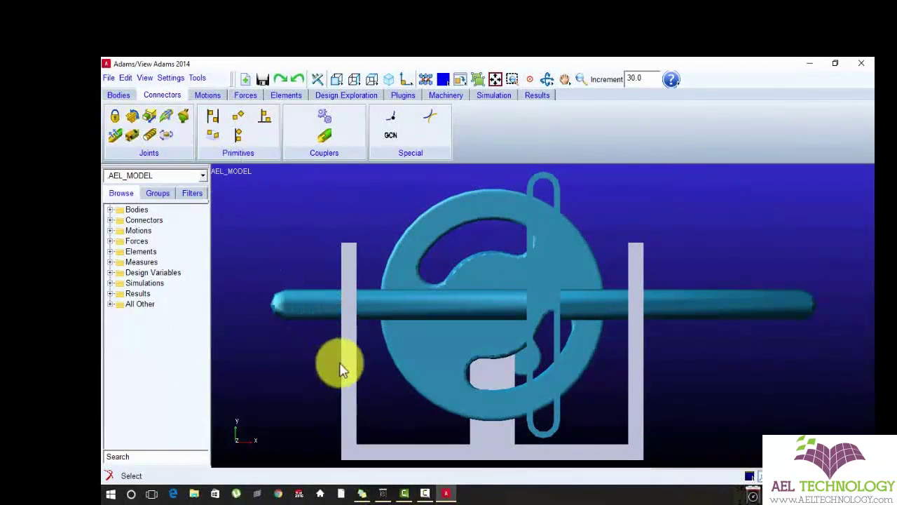
# - Add a fixed joint anchoring Part4 and turn on connection icons with V
pyautogui.click(115, 117)
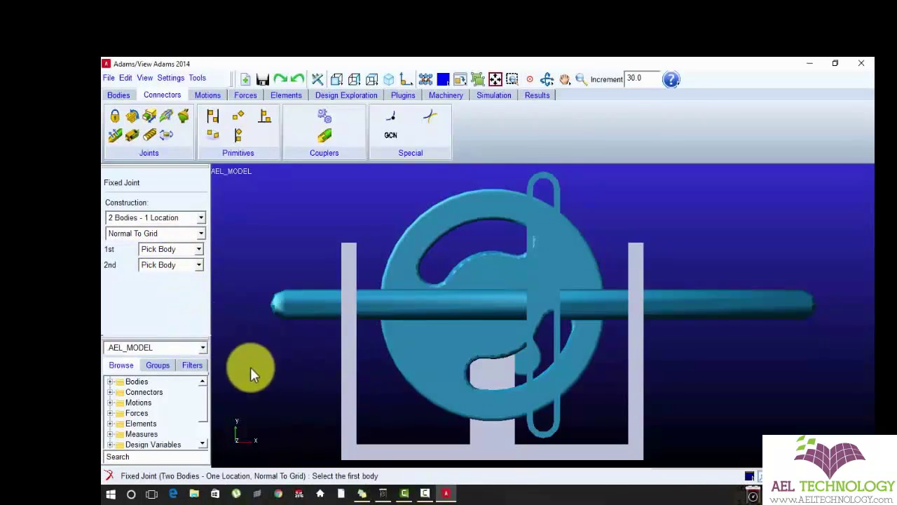
pyautogui.click(283, 198)
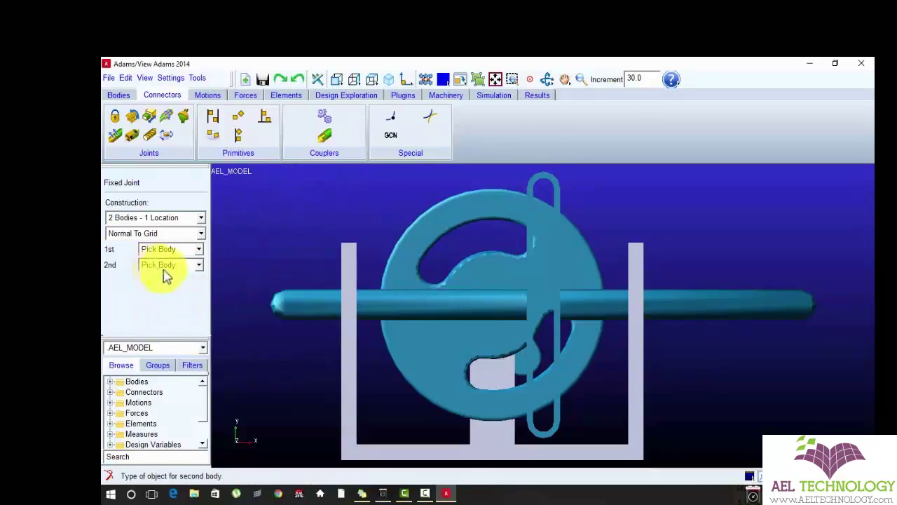
pyautogui.click(347, 339)
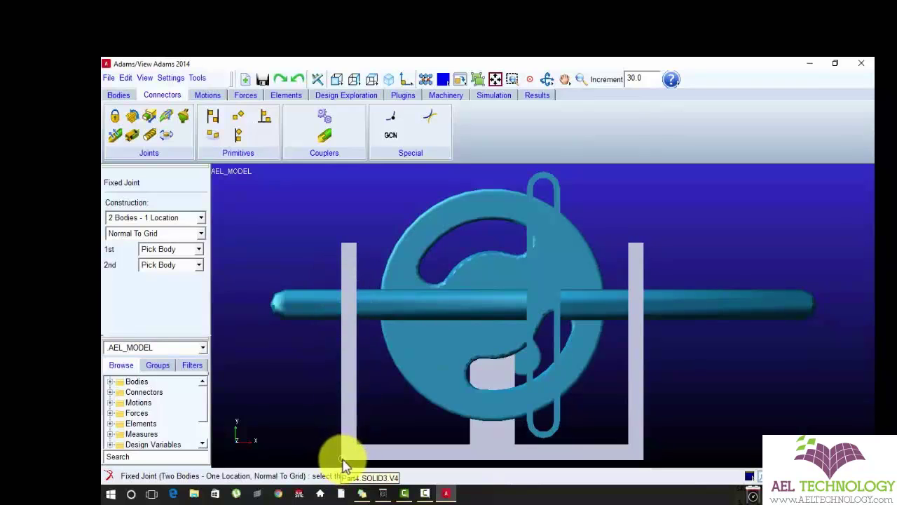
pyautogui.click(343, 463)
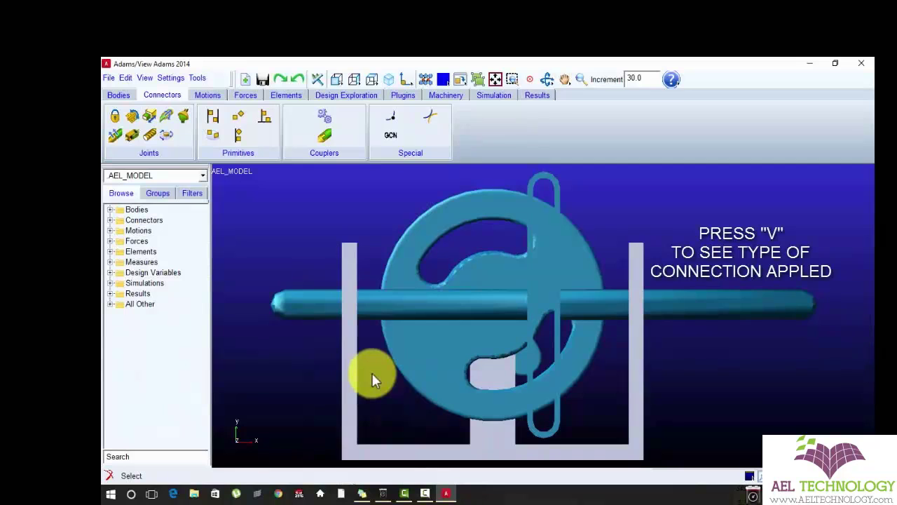
pyautogui.press('v')
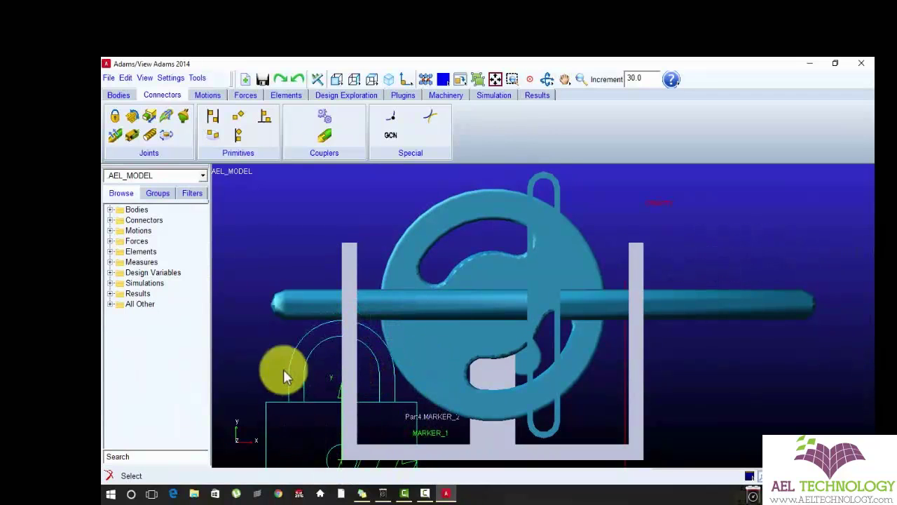
pyautogui.click(305, 393)
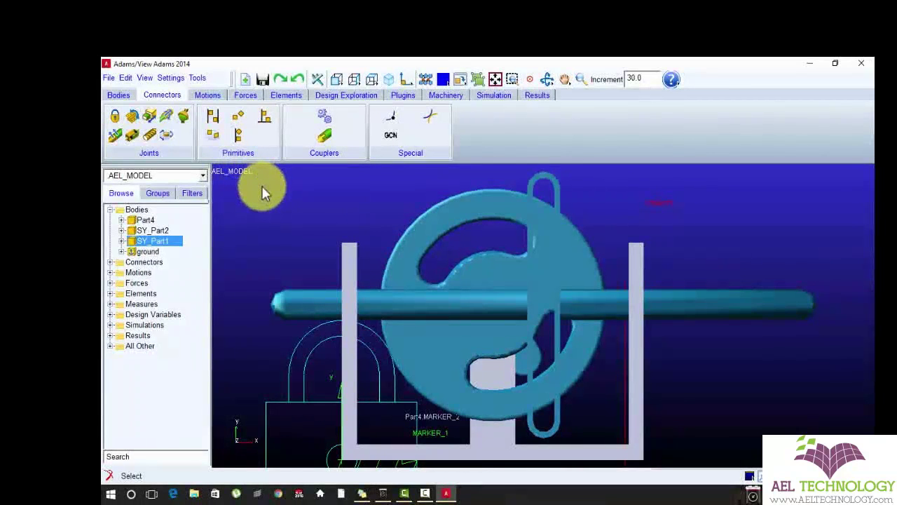
# - Add a revolute joint to Part4 at the wheel's centre
pyautogui.click(129, 119)
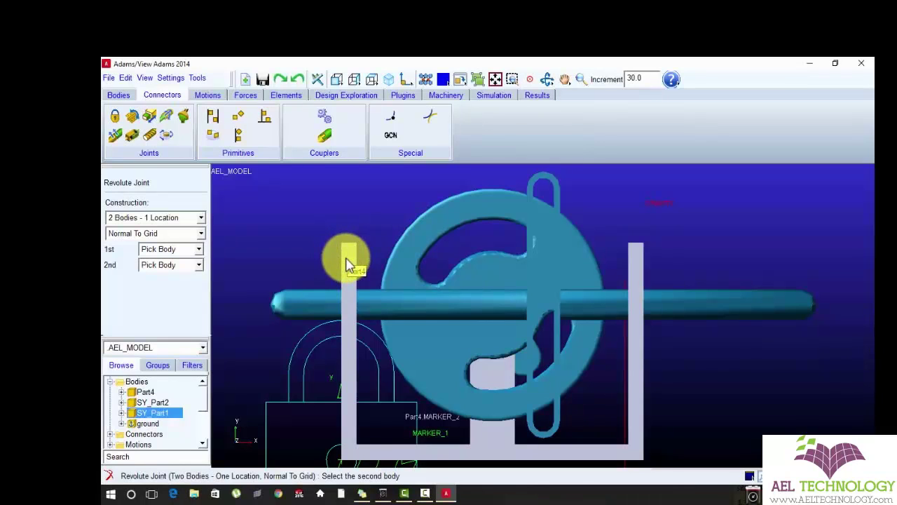
pyautogui.rightClick(348, 265)
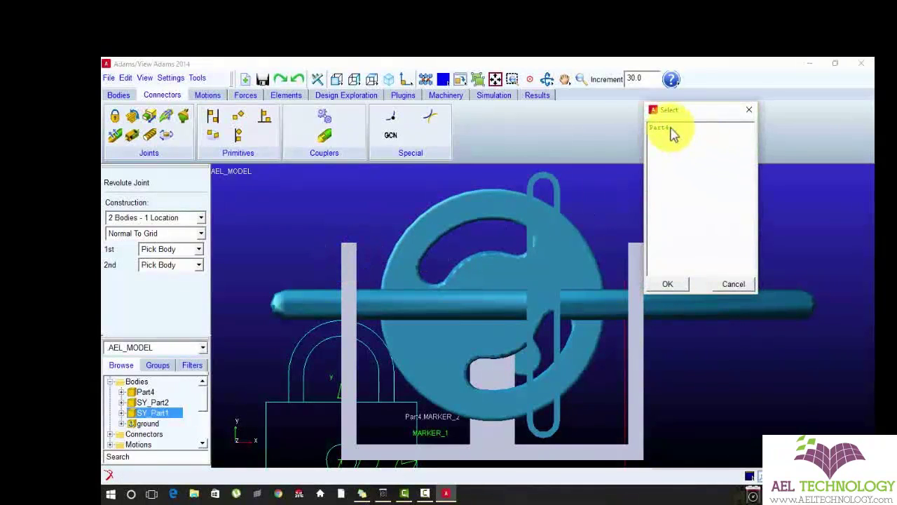
pyautogui.click(670, 128)
pyautogui.click(669, 284)
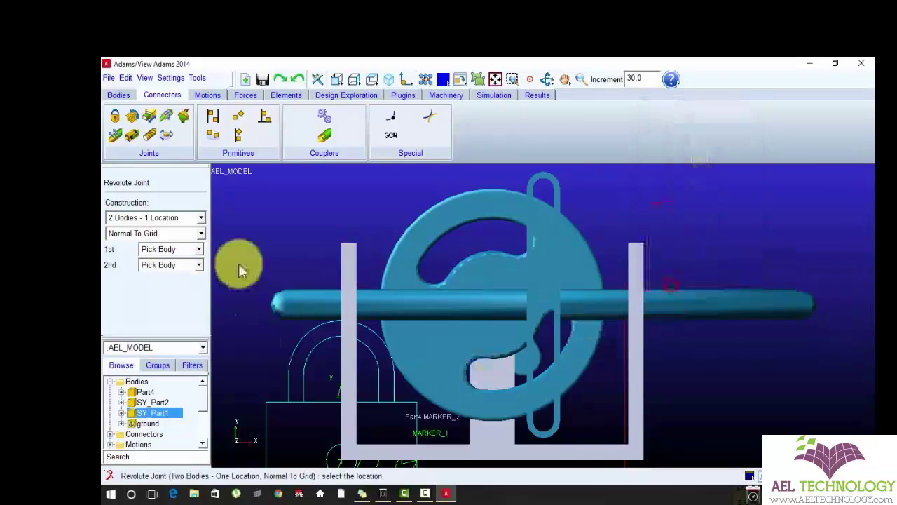
pyautogui.click(504, 314)
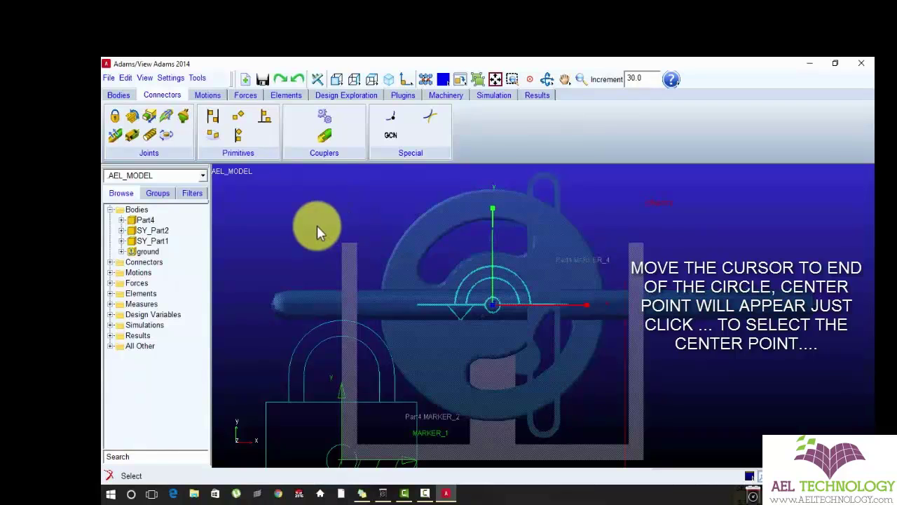
# - Orbit the model to inspect the new joint, then return to the front view
pyautogui.press('r')
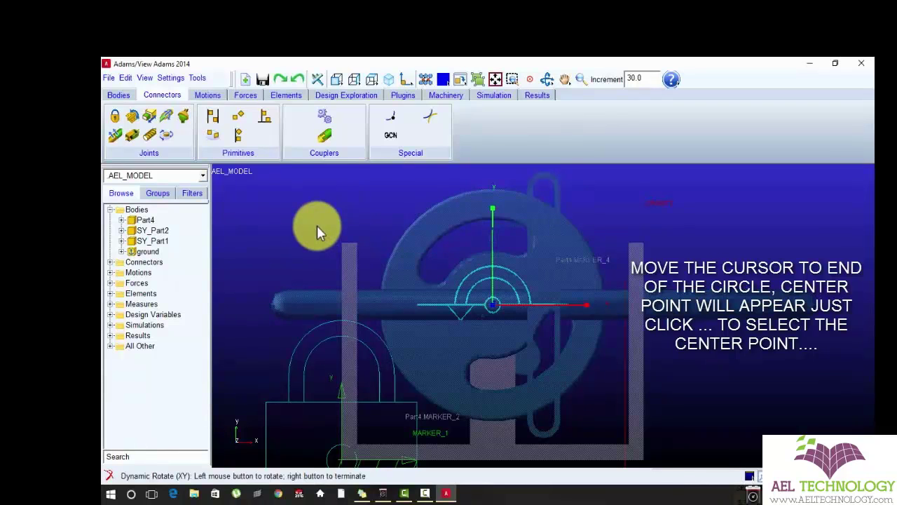
pyautogui.moveTo(317, 225)
pyautogui.mouseDown()
pyautogui.moveTo(467, 245)
pyautogui.moveTo(545, 266)
pyautogui.moveTo(452, 344)
pyautogui.moveTo(516, 365)
pyautogui.moveTo(563, 357)
pyautogui.moveTo(662, 295)
pyautogui.mouseUp()
pyautogui.rightClick(662, 294)
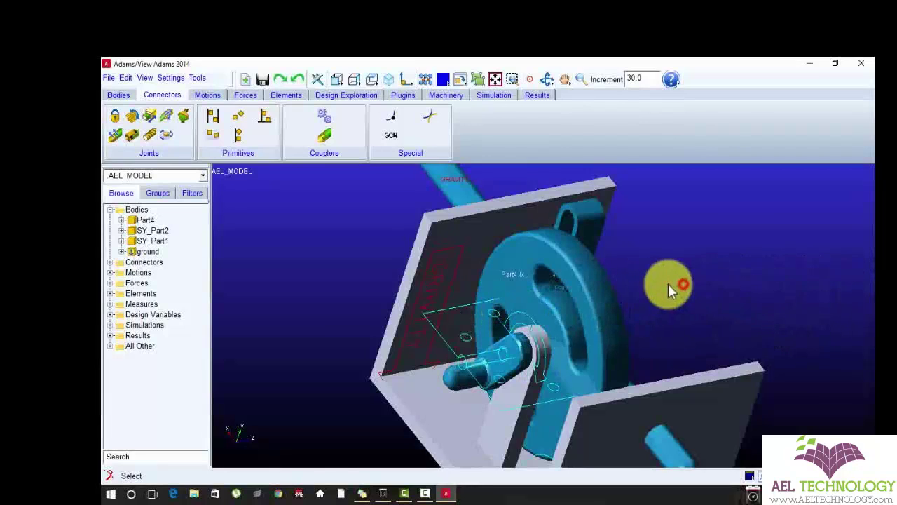
pyautogui.hotkey('shift', 'f')
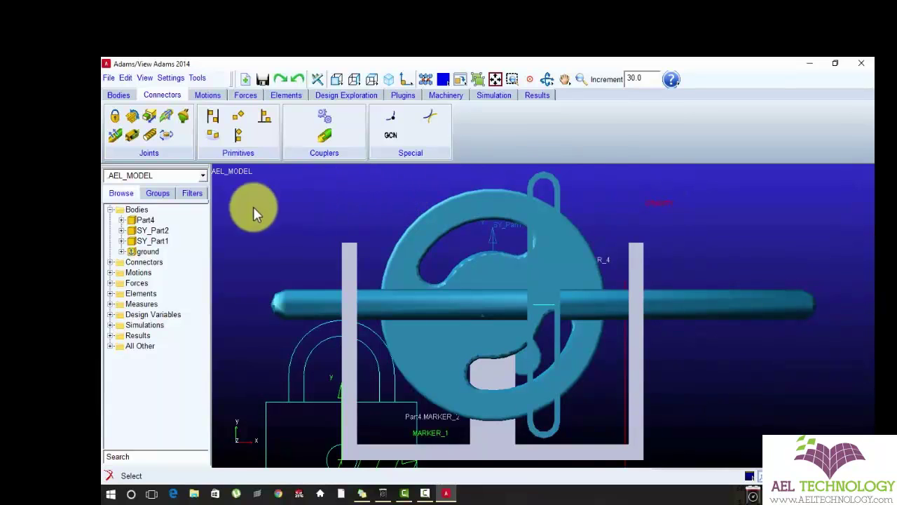
# - Make Part4 steel with mass defined by geometry and material type
pyautogui.rightClick(150, 221)
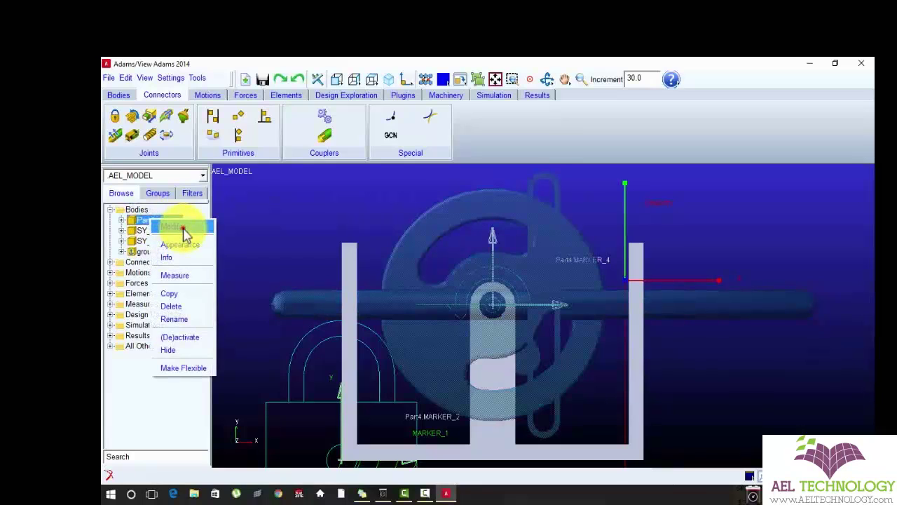
pyautogui.click(183, 228)
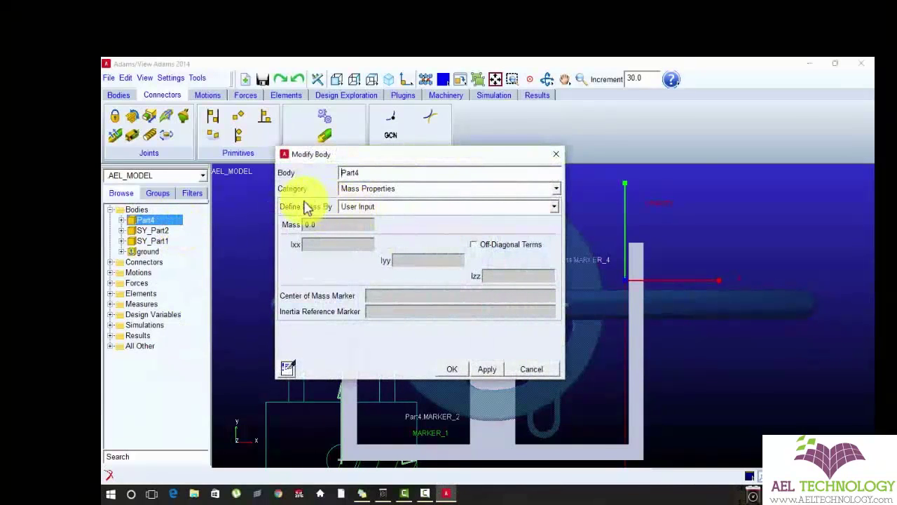
pyautogui.click(355, 209)
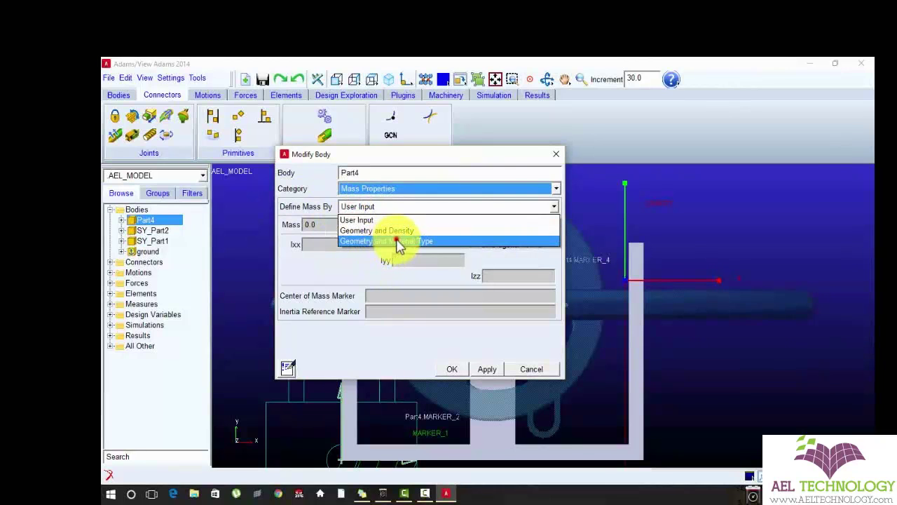
pyautogui.click(391, 241)
pyautogui.rightClick(371, 223)
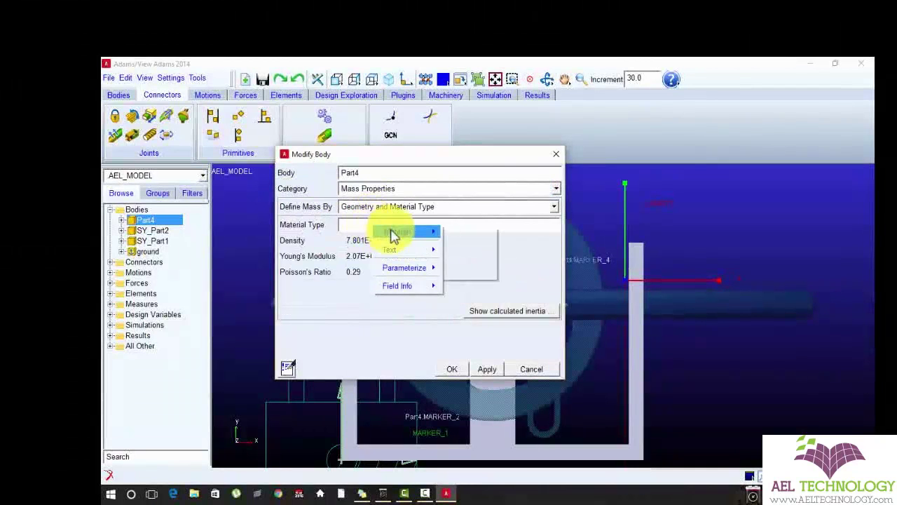
pyautogui.moveTo(392, 232)
pyautogui.moveTo(469, 260)
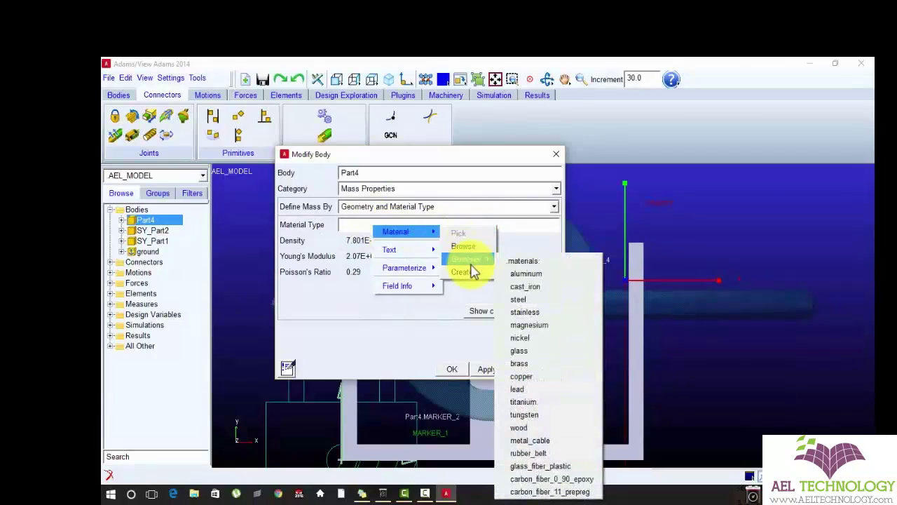
pyautogui.click(532, 300)
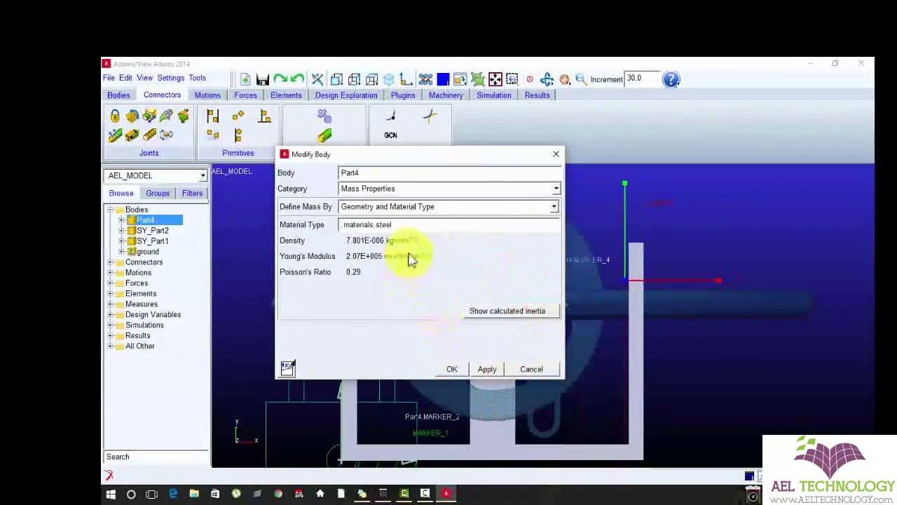
pyautogui.click(491, 372)
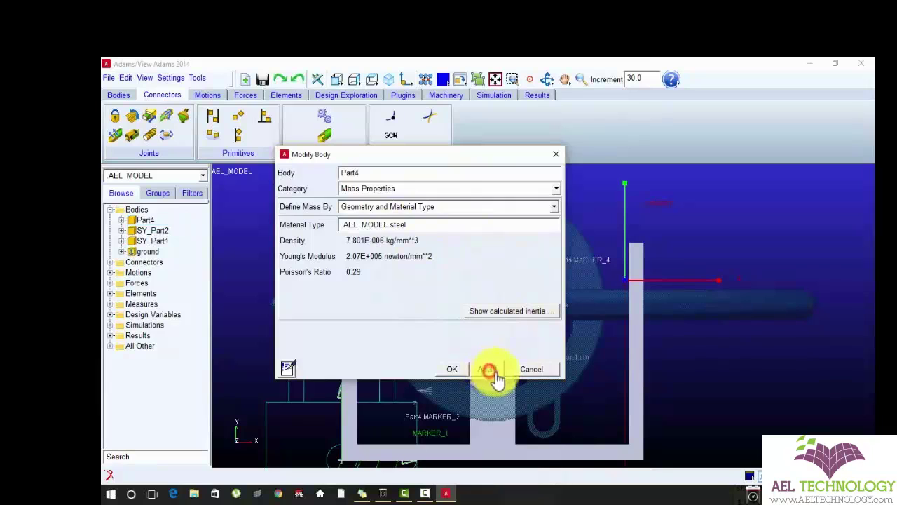
pyautogui.click(527, 370)
# - Make SY_Part2 steel with mass defined by geometry and material type
pyautogui.rightClick(155, 232)
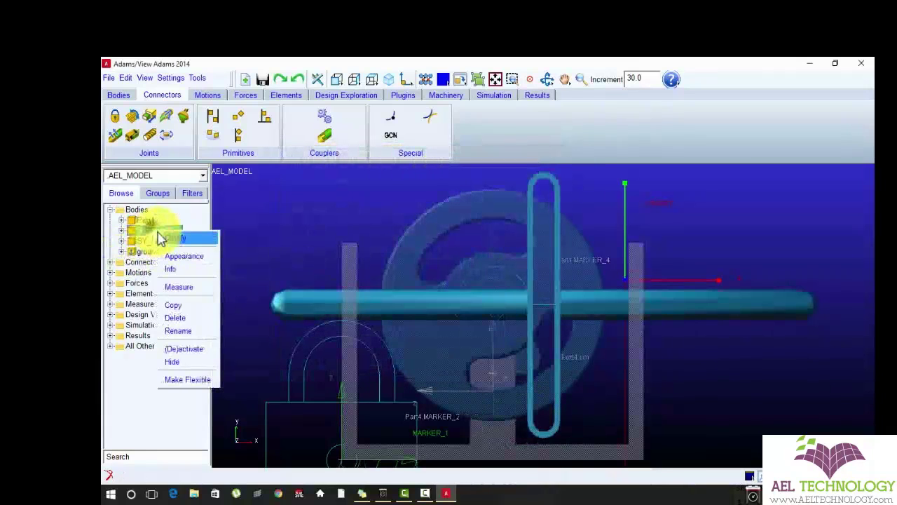
pyautogui.click(176, 237)
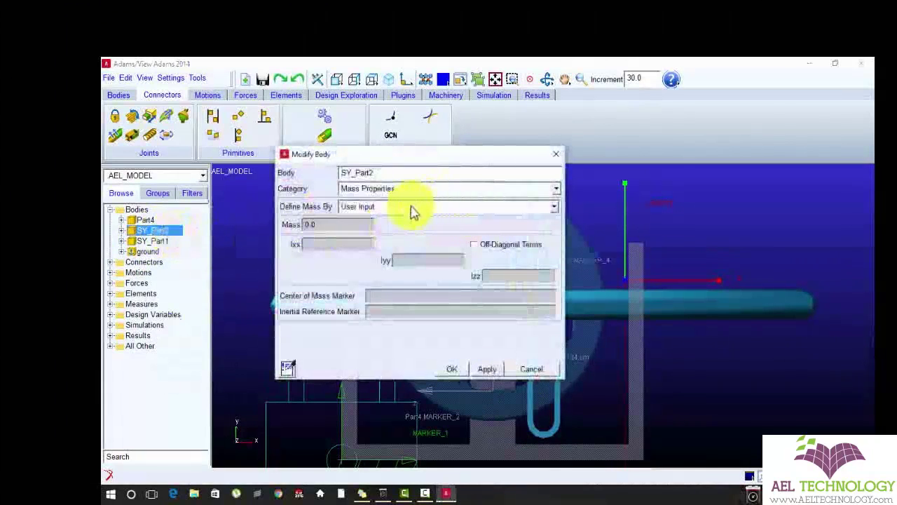
pyautogui.click(414, 208)
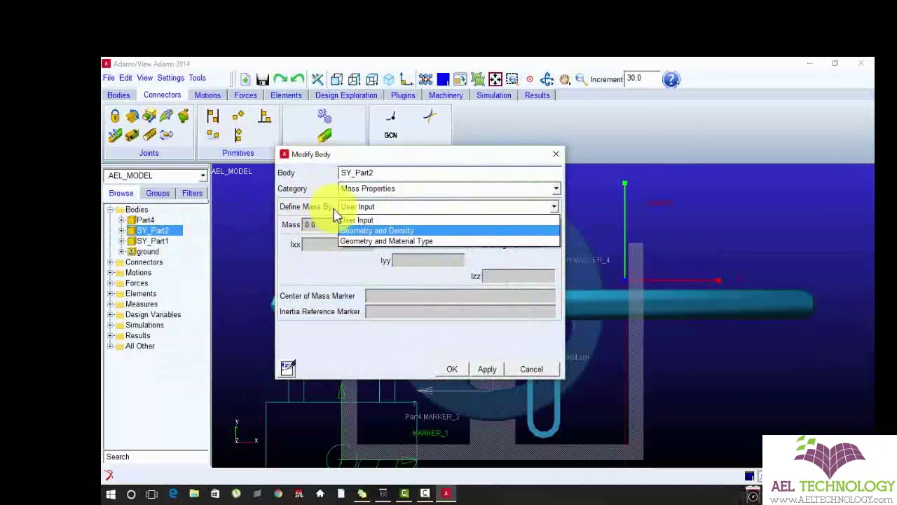
pyautogui.click(364, 242)
pyautogui.rightClick(372, 225)
pyautogui.click(384, 234)
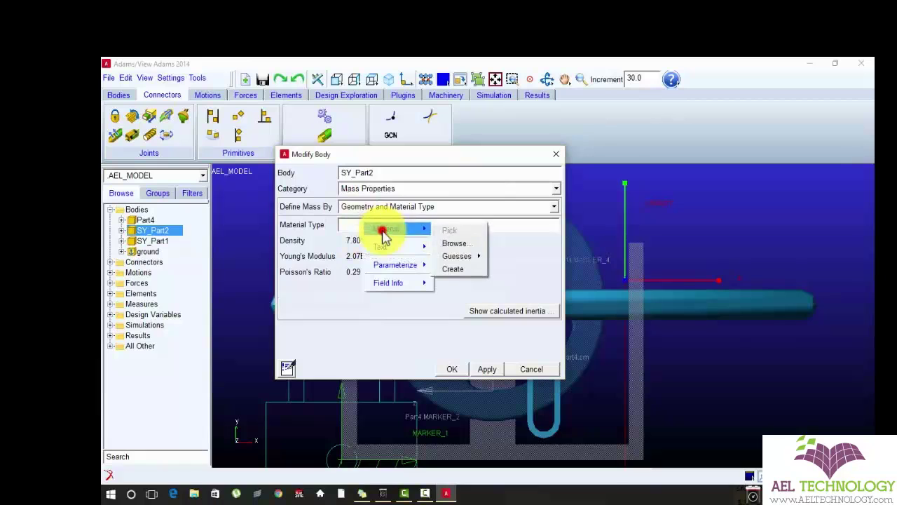
pyautogui.moveTo(457, 256)
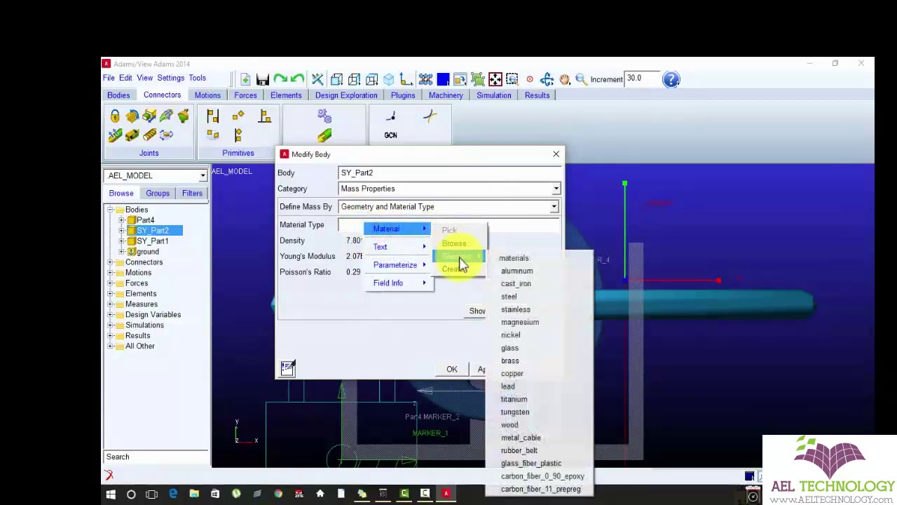
pyautogui.click(531, 296)
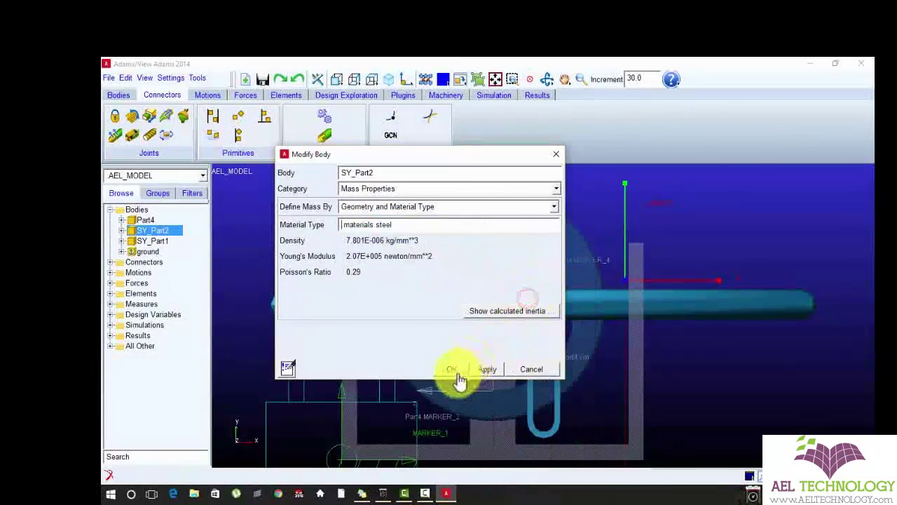
pyautogui.click(452, 369)
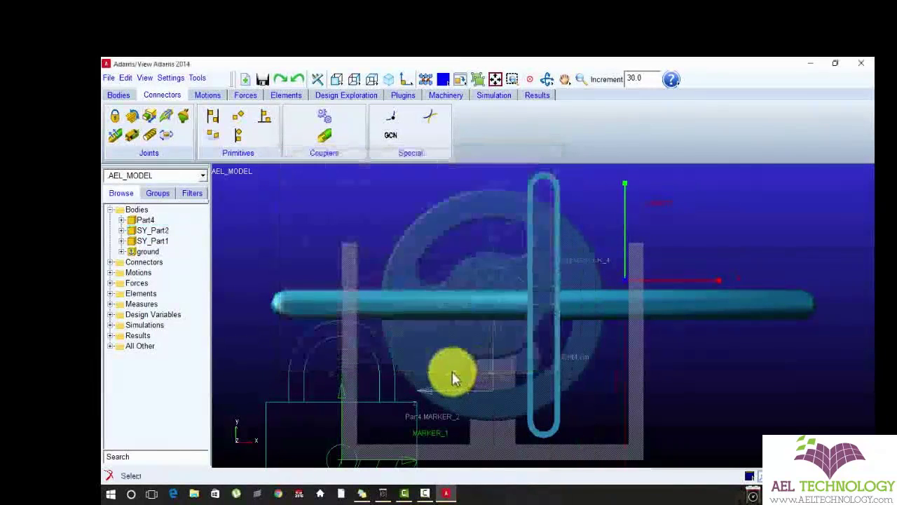
# - Make SY_Part1 steel with mass defined by geometry and material type
pyautogui.doubleClick(152, 241)
pyautogui.click(397, 206)
pyautogui.click(369, 241)
pyautogui.rightClick(357, 226)
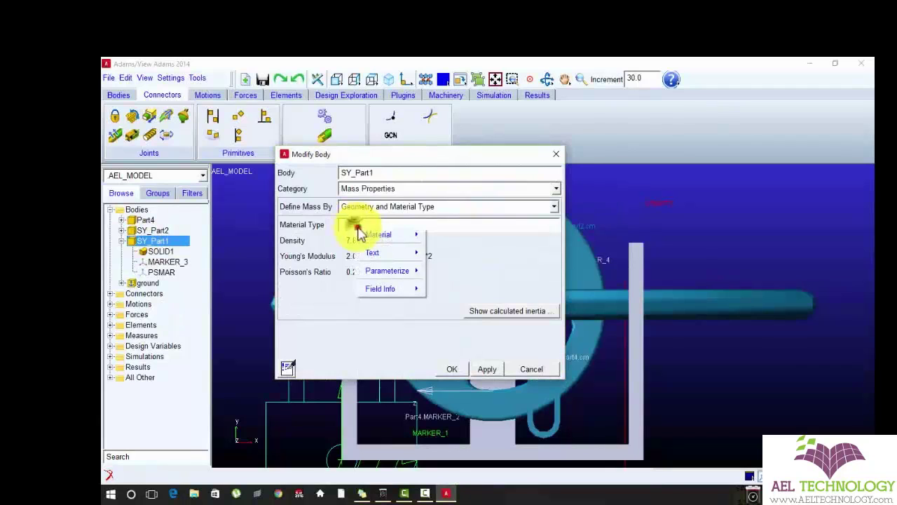
pyautogui.rightClick(360, 226)
pyautogui.moveTo(468, 261)
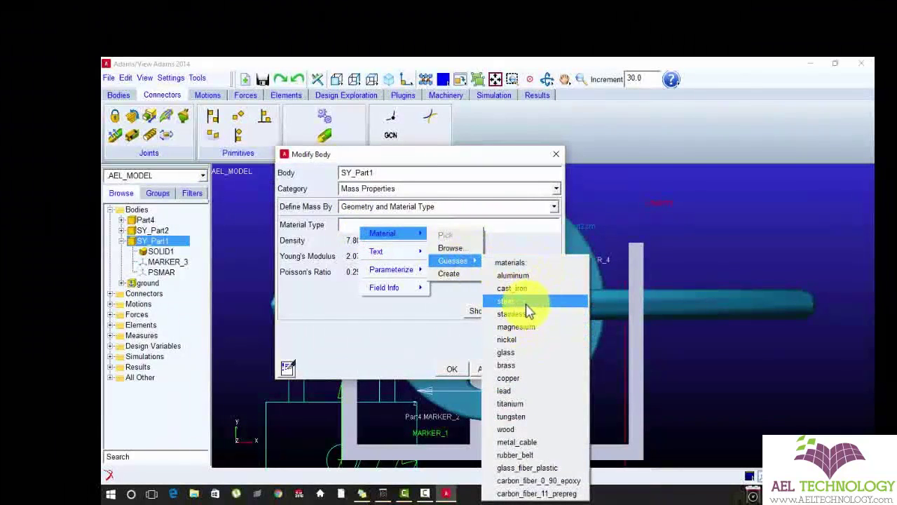
pyautogui.click(525, 302)
pyautogui.click(448, 368)
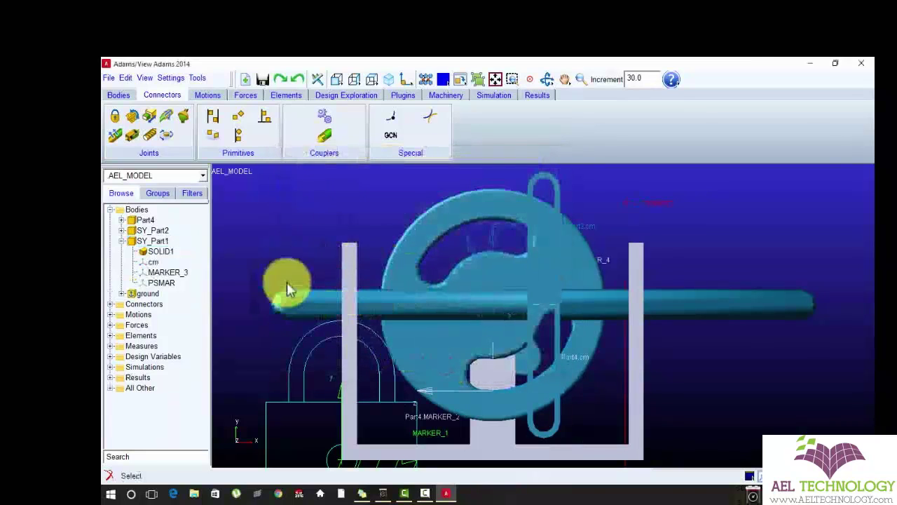
# - Start a solid-to-solid contact with SY_Part1's SOLID1 as the first solid
pyautogui.click(122, 241)
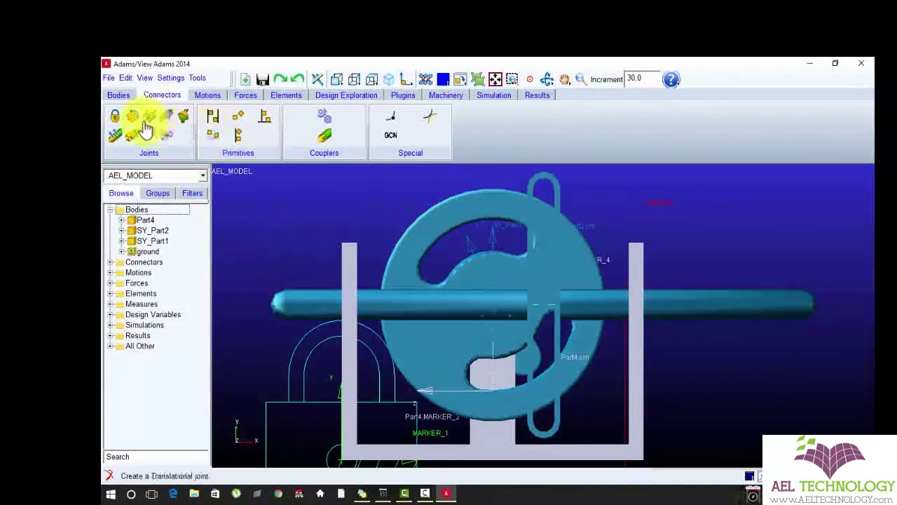
pyautogui.click(241, 95)
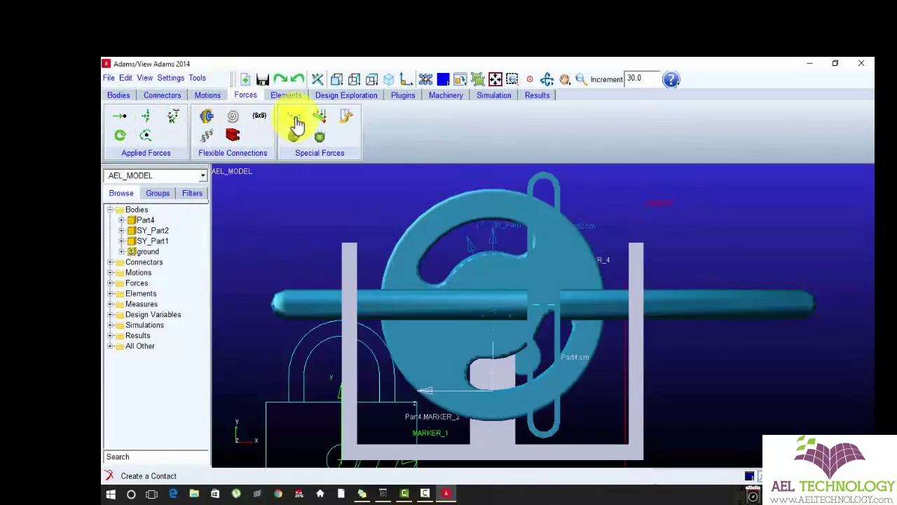
pyautogui.click(295, 118)
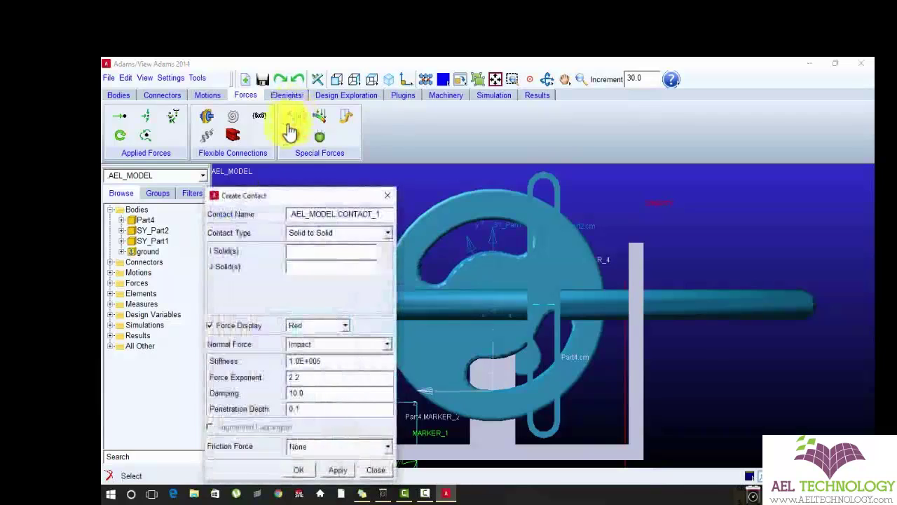
pyautogui.moveTo(237, 197); pyautogui.dragTo(151, 143)
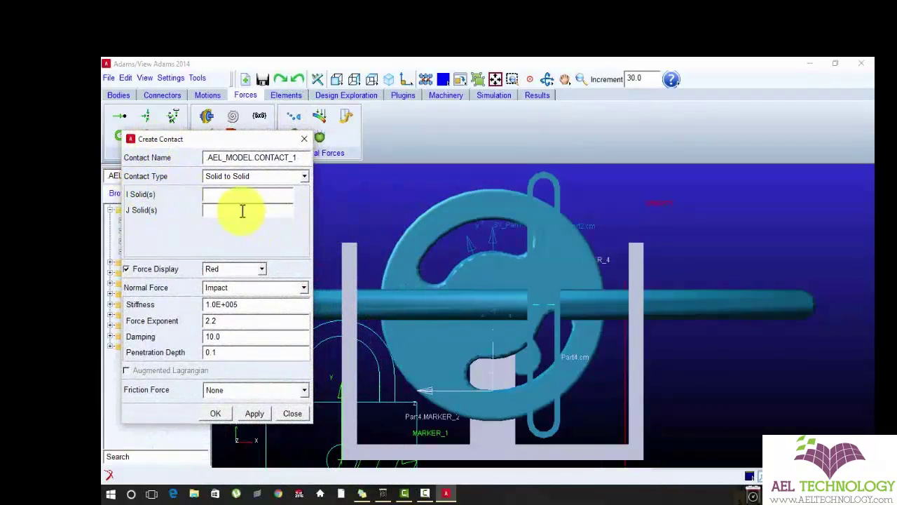
pyautogui.rightClick(216, 194)
pyautogui.click(317, 201)
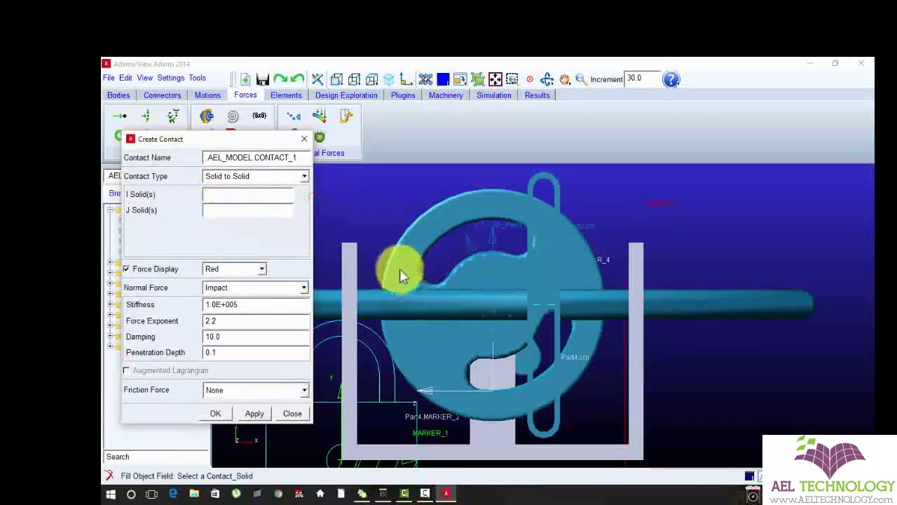
pyautogui.rightClick(437, 216)
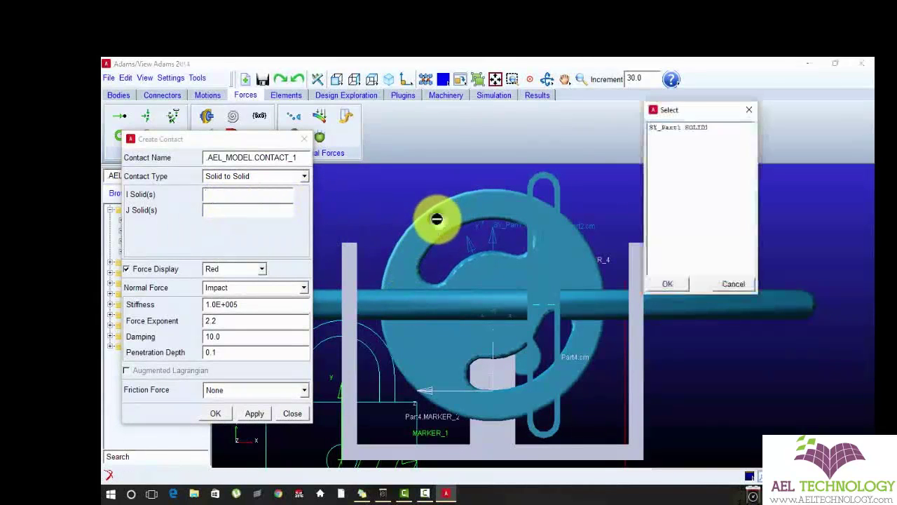
pyautogui.click(720, 284)
pyautogui.click(433, 230)
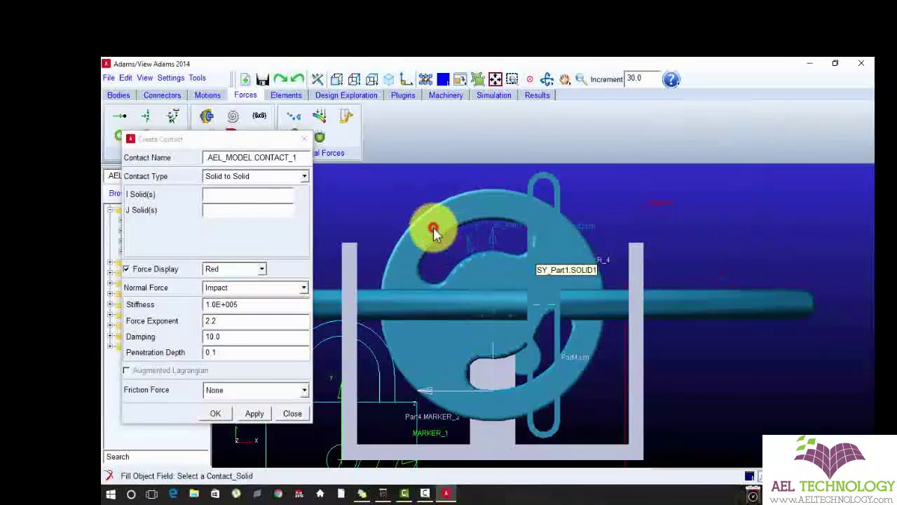
# - Pick the shaft's SOLID2 as the contact's second solid
pyautogui.rightClick(238, 210)
pyautogui.click(322, 217)
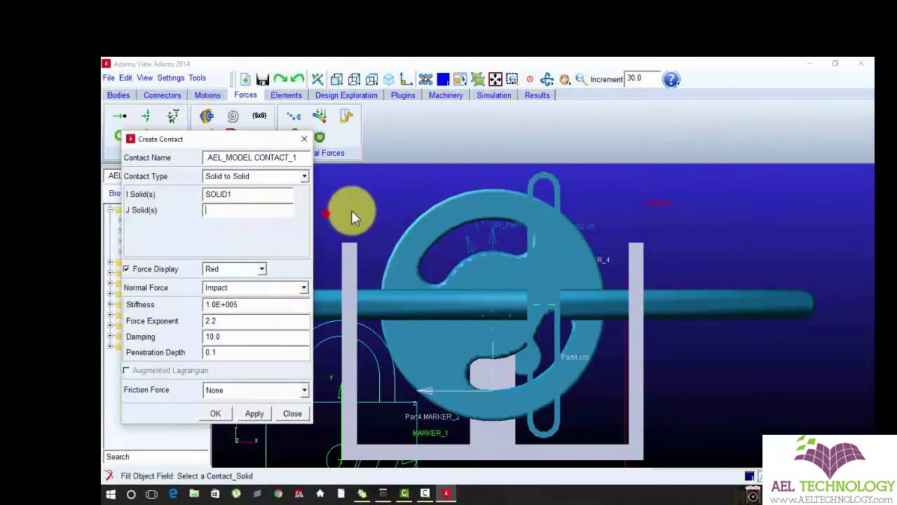
pyautogui.click(728, 305)
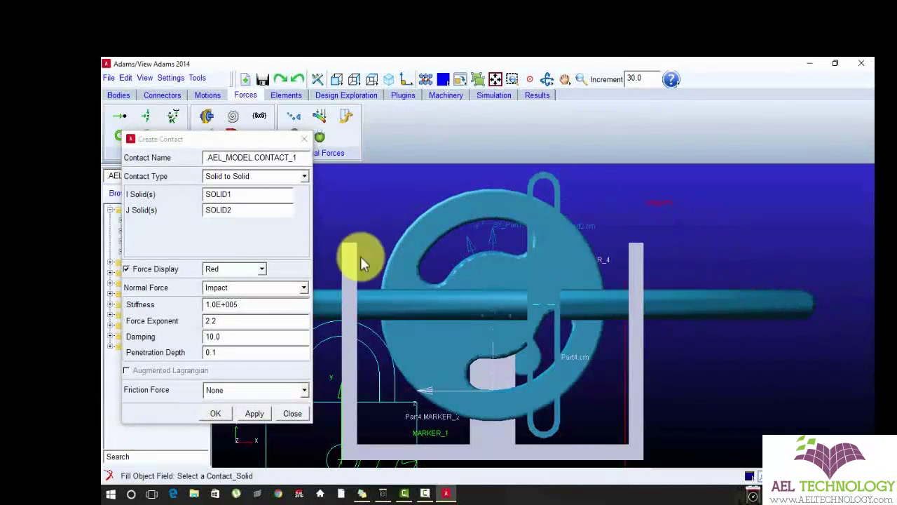
pyautogui.click(247, 214)
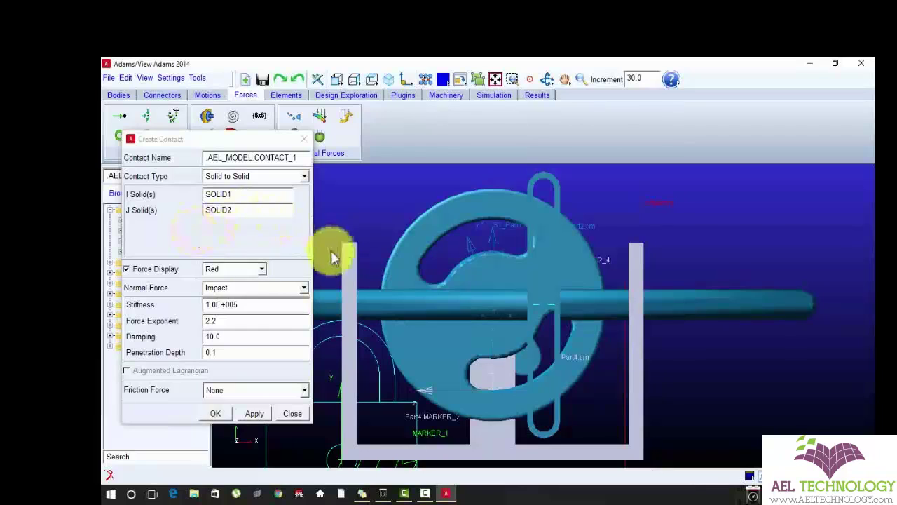
# - Create CONTACT_1, then set the shaft's SOLID2 as the next contact's first solid
pyautogui.click(222, 412)
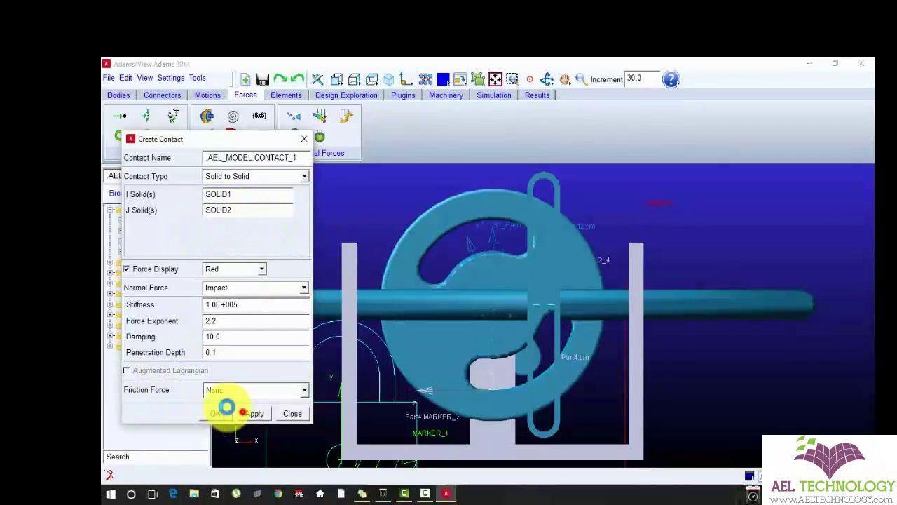
pyautogui.rightClick(225, 193)
pyautogui.moveTo(239, 204)
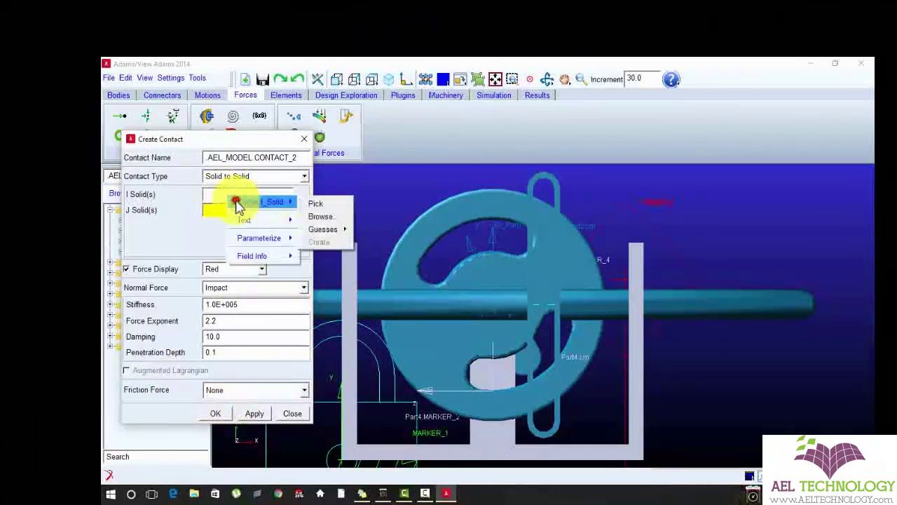
pyautogui.click(308, 203)
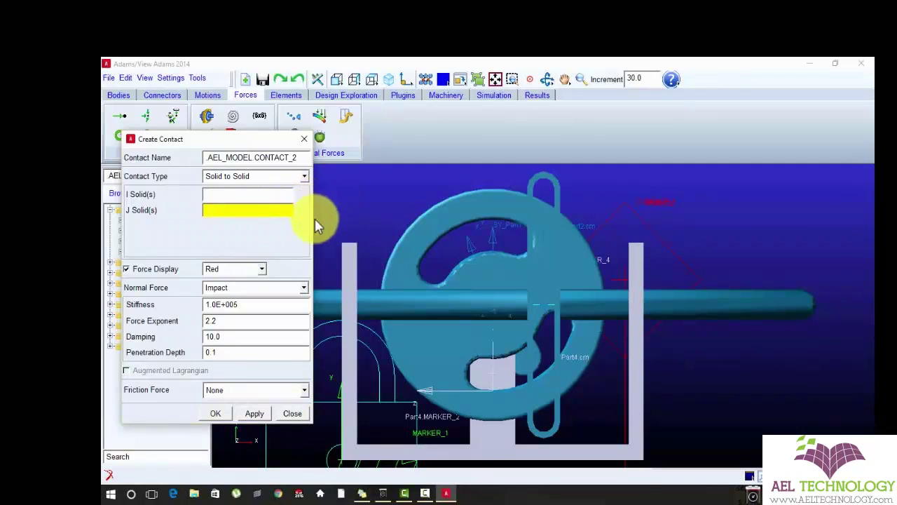
pyautogui.click(737, 309)
# - Pick Part4's SOLID3 as the second solid and create CONTACT_2
pyautogui.click(225, 210)
pyautogui.doubleClick(226, 210)
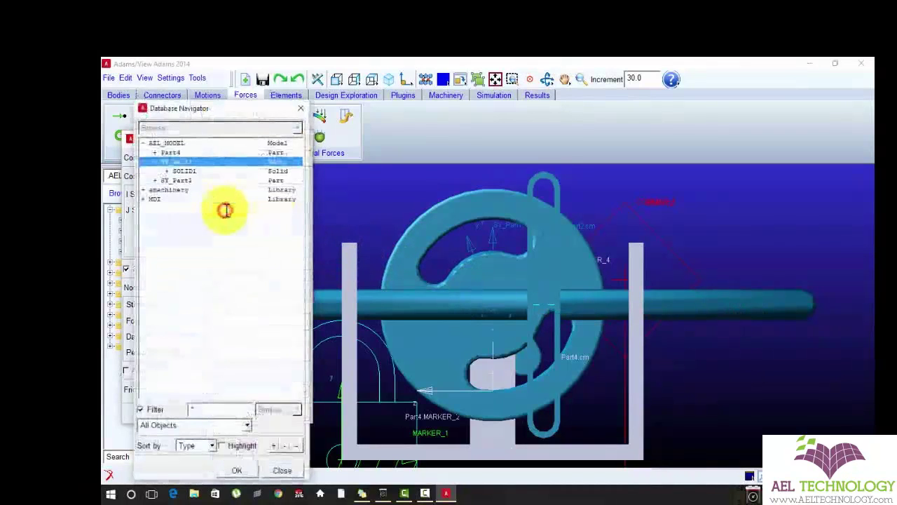
pyautogui.click(294, 108)
pyautogui.rightClick(221, 210)
pyautogui.moveTo(248, 221)
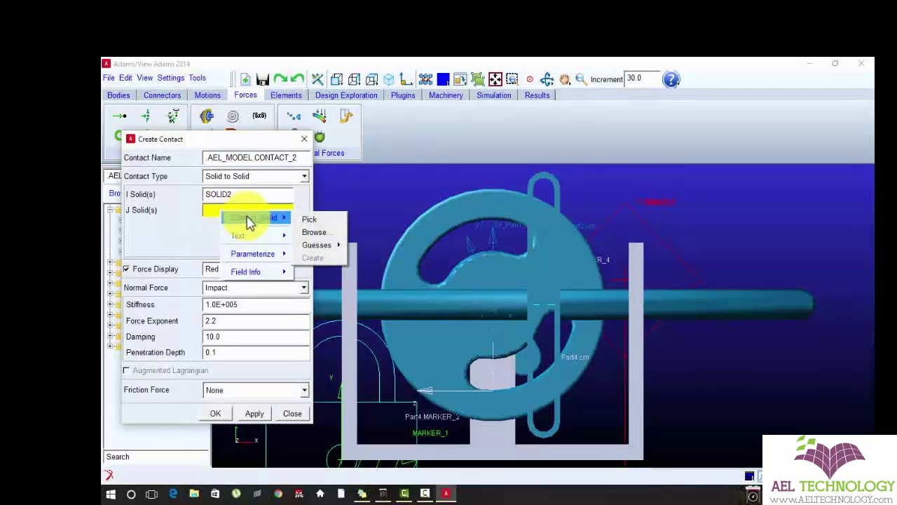
pyautogui.click(310, 221)
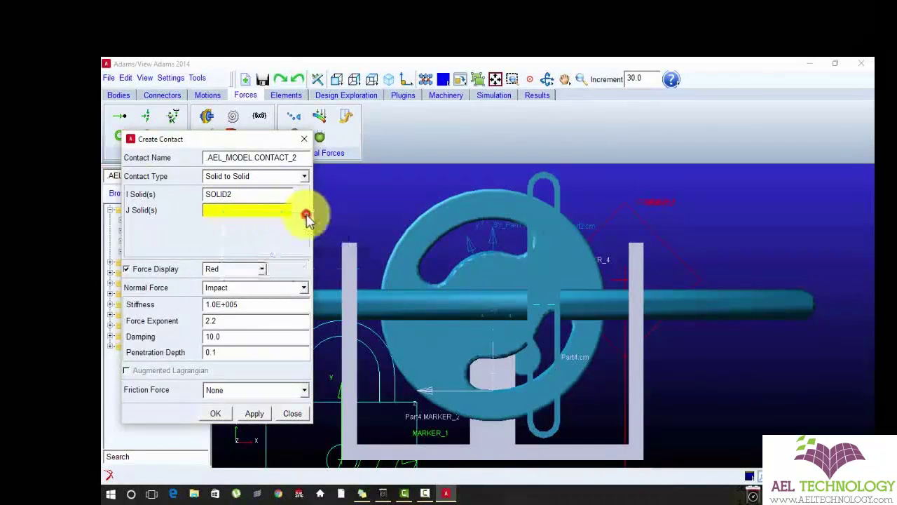
pyautogui.click(348, 262)
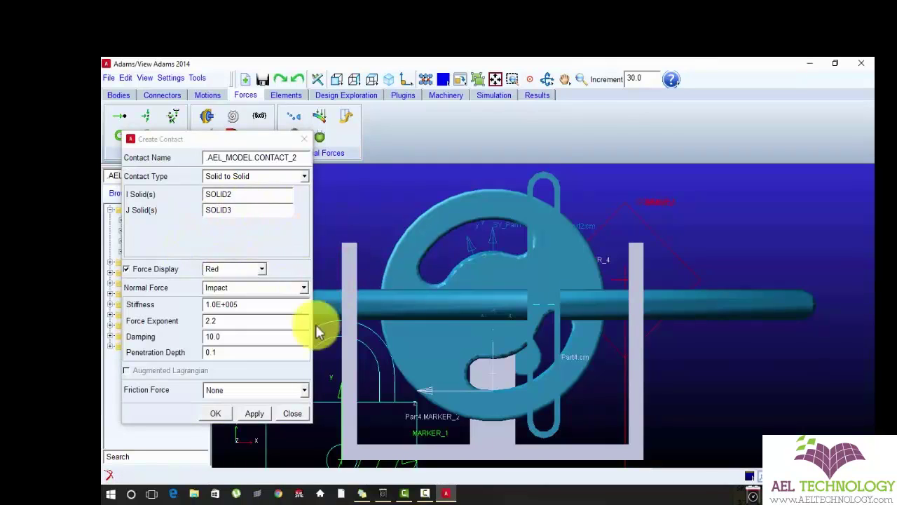
pyautogui.click(216, 413)
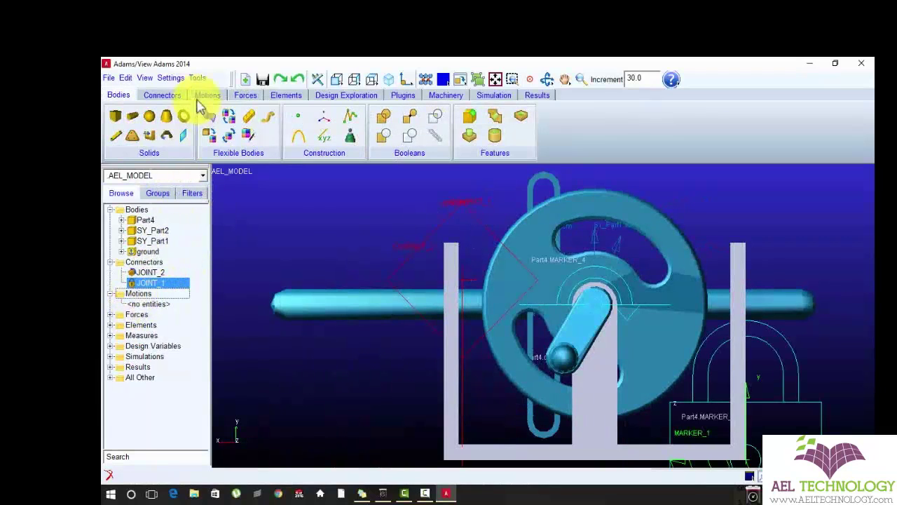
# - Apply a rotational joint motion at speed 30 to the wheel's JOINT_2, creating MOTION_1
pyautogui.click(205, 95)
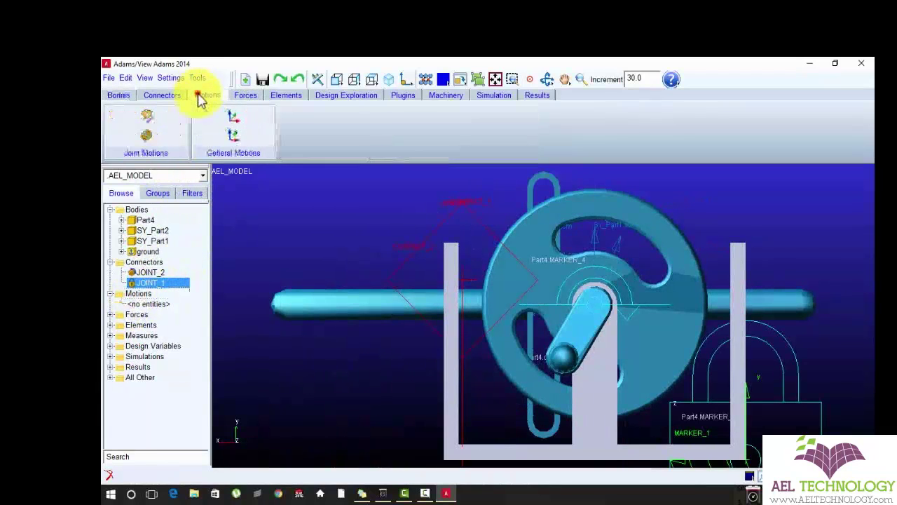
pyautogui.click(149, 139)
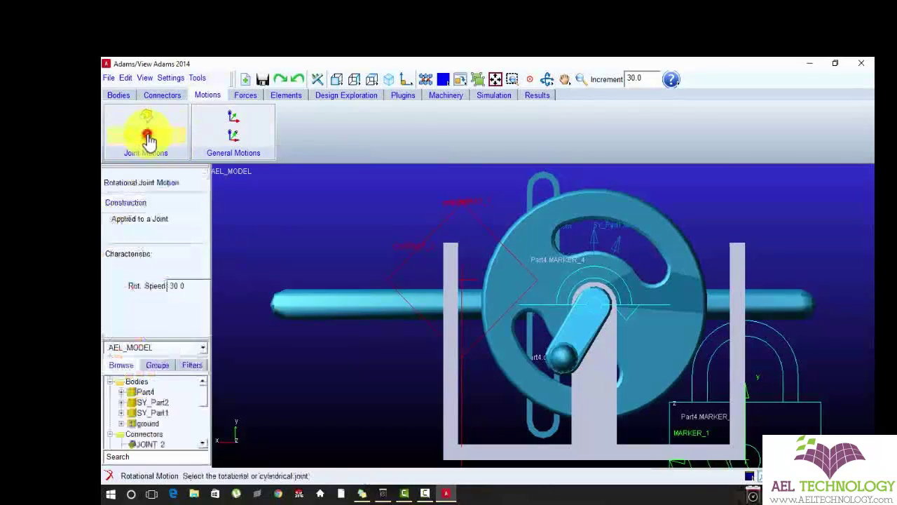
pyautogui.click(190, 290)
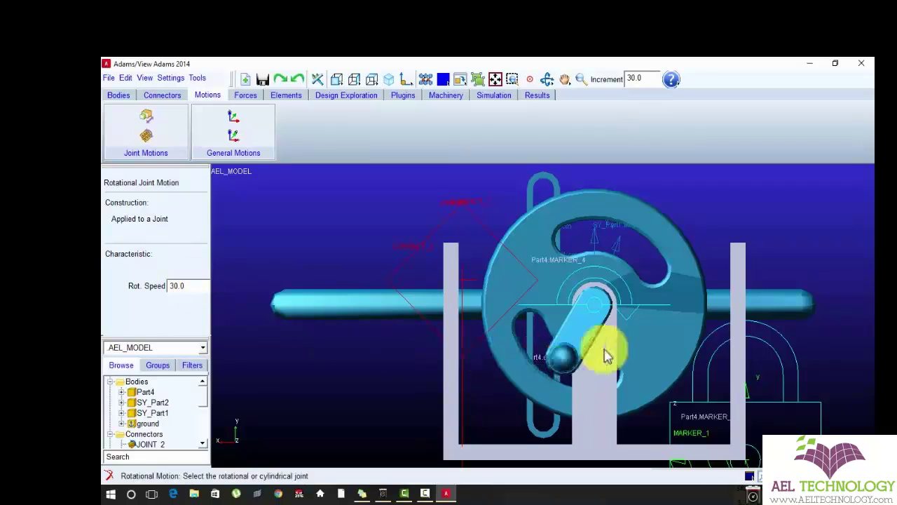
pyautogui.click(596, 311)
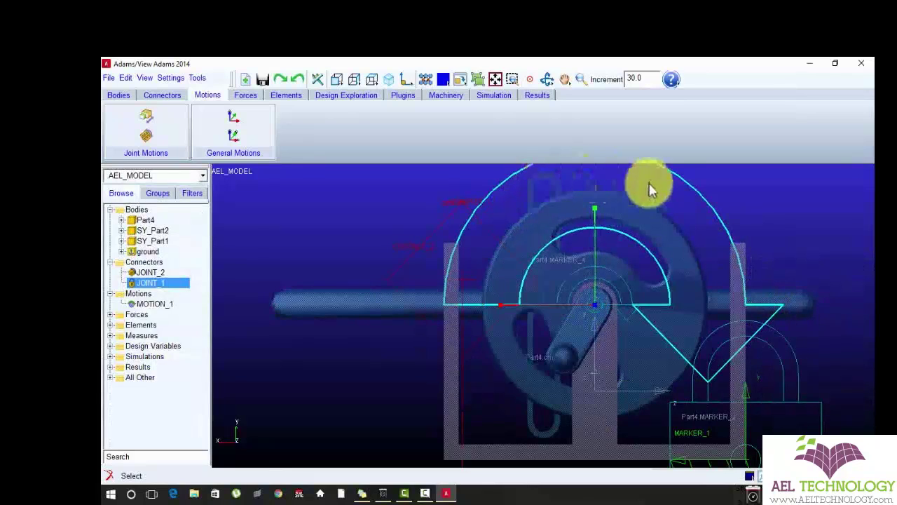
# - Run an interactive simulation with end time 2 and 50 steps
pyautogui.click(496, 97)
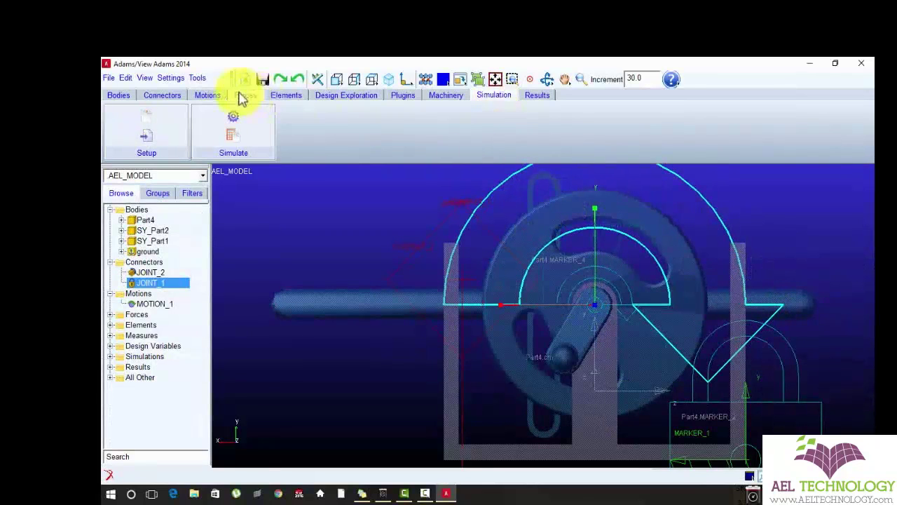
pyautogui.click(228, 125)
pyautogui.doubleClick(764, 146)
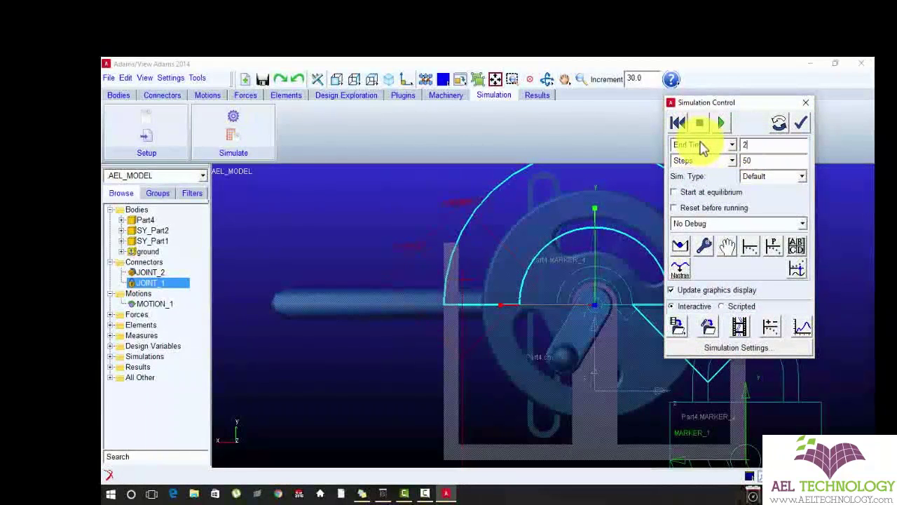
pyautogui.write('2')
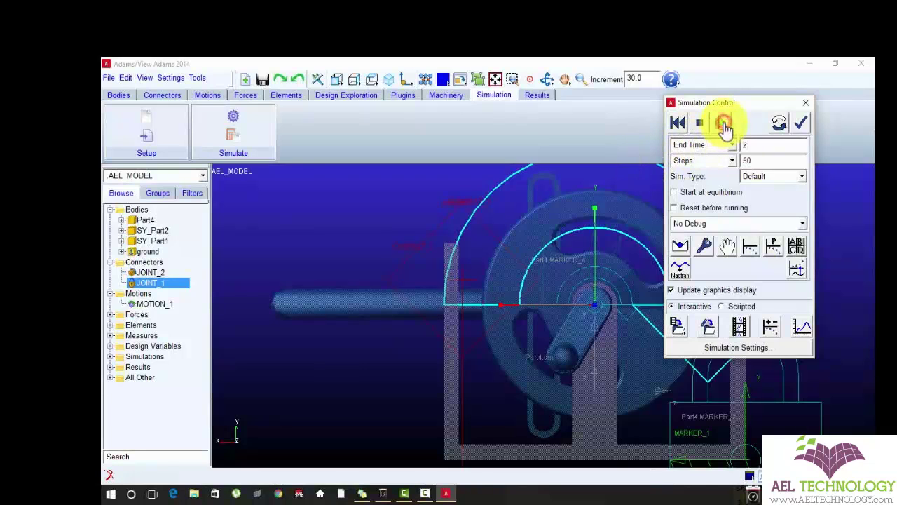
pyautogui.click(722, 124)
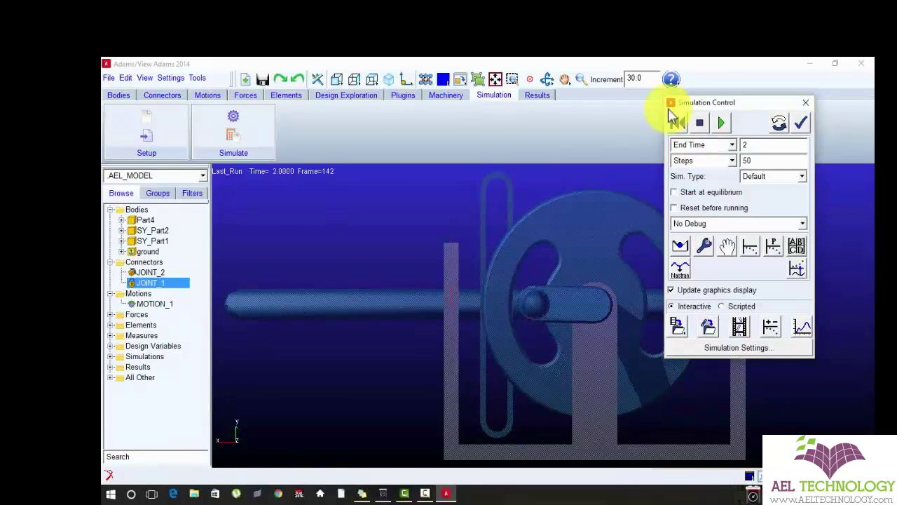
# - Close the simulation settings, then open Adams/PostProcessor full screen
pyautogui.click(806, 103)
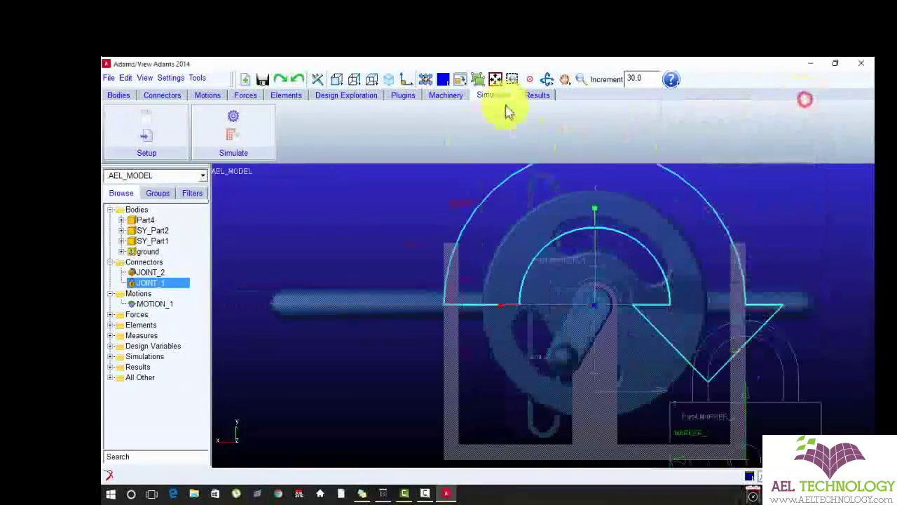
pyautogui.click(540, 94)
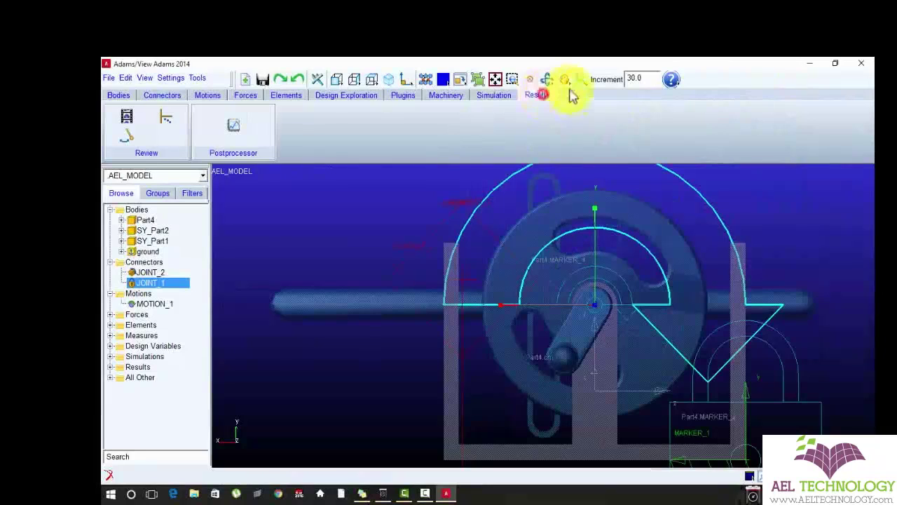
pyautogui.click(233, 142)
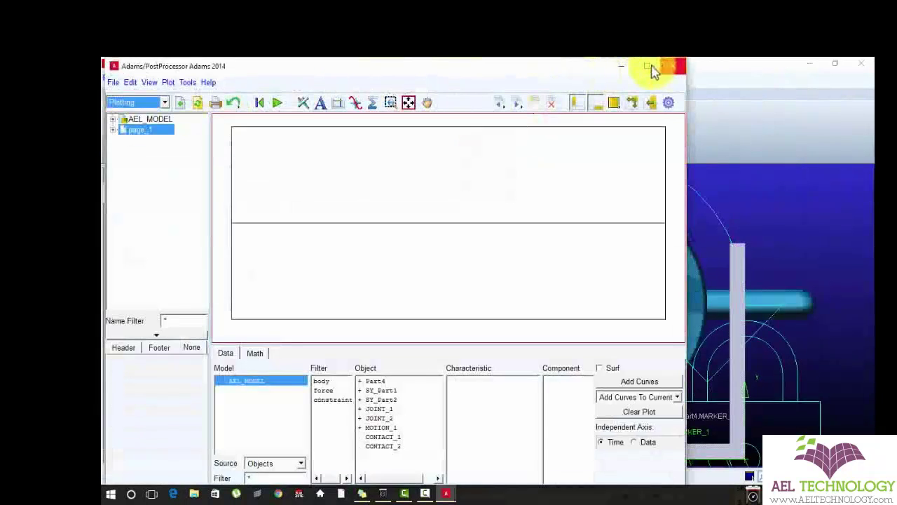
pyautogui.click(649, 67)
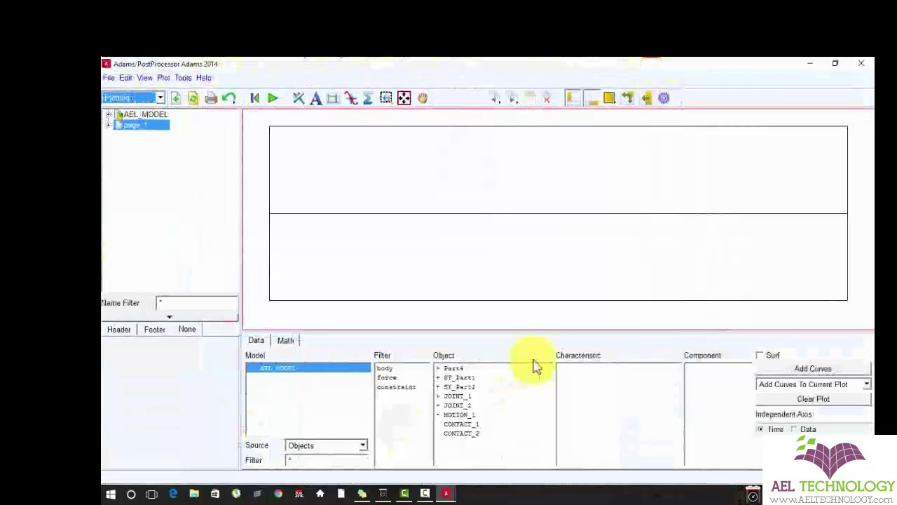
# - Split the PostProcessor page into two side-by-side views
pyautogui.click(608, 100)
pyautogui.click(640, 116)
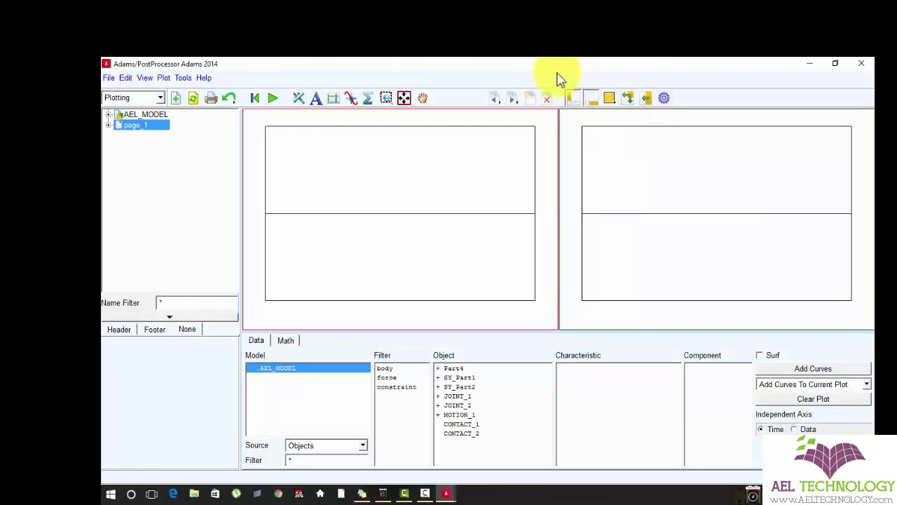
pyautogui.click(611, 97)
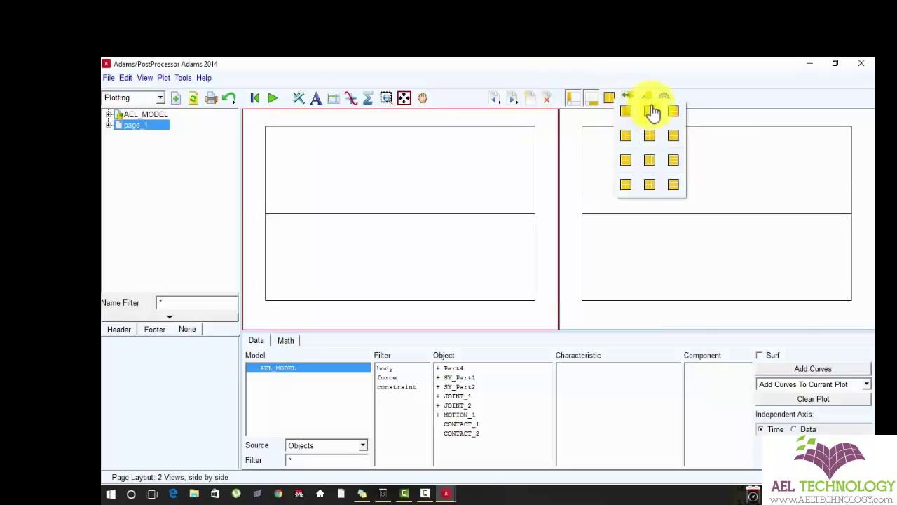
pyautogui.click(691, 61)
# - Load the Last_Run animation into the left view, filter the right view to bodies, and return to Adams/View
pyautogui.click(383, 202)
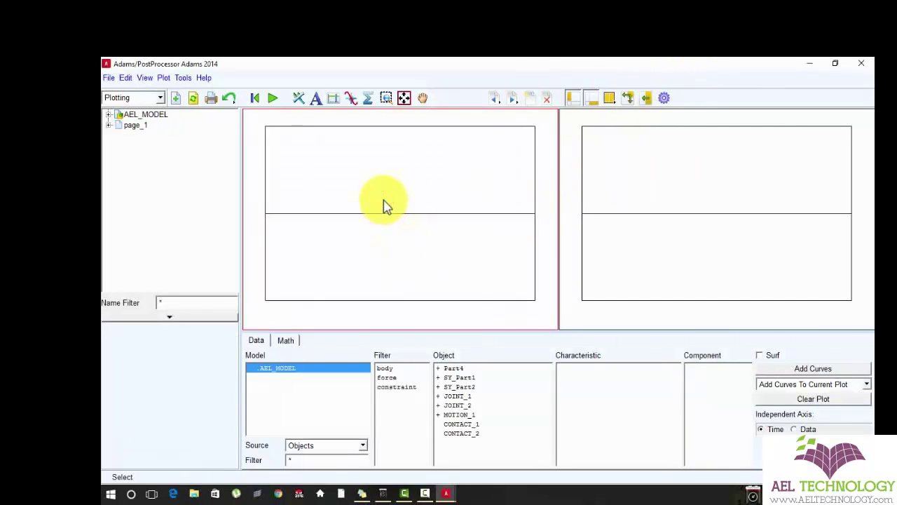
pyautogui.rightClick(383, 203)
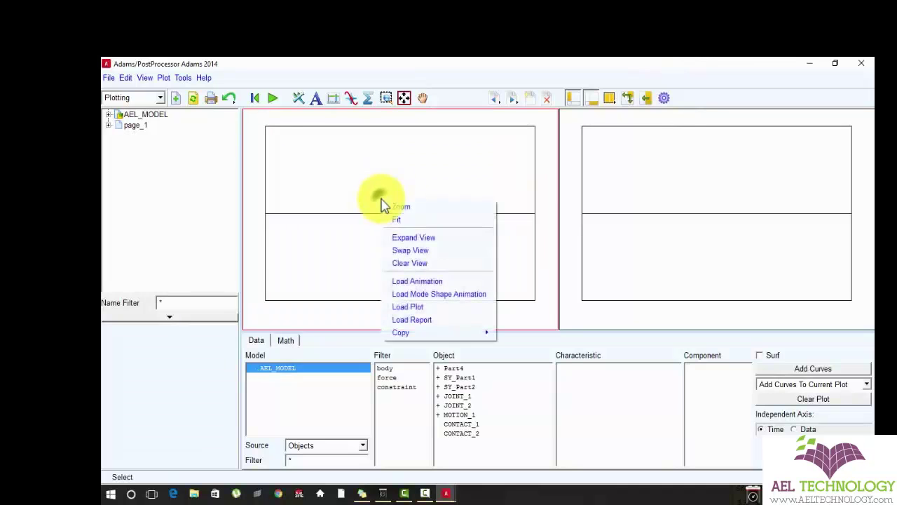
pyautogui.click(394, 281)
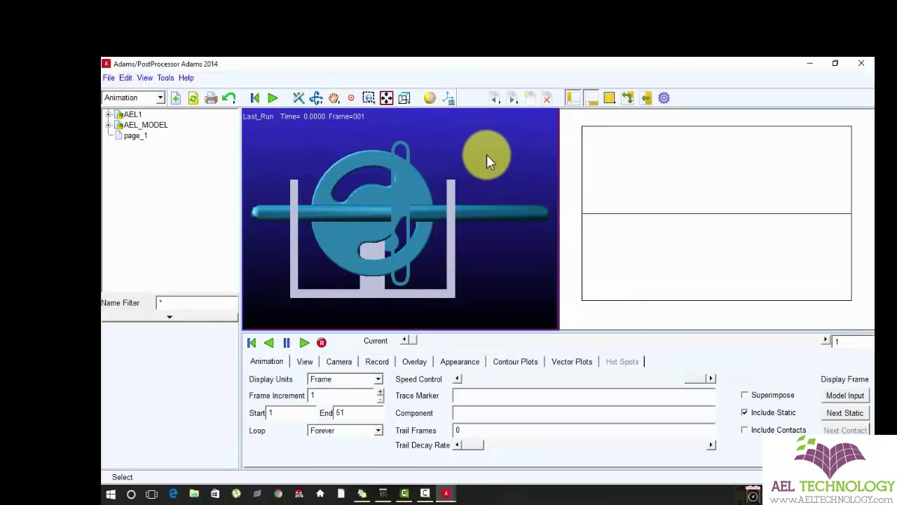
pyautogui.click(603, 160)
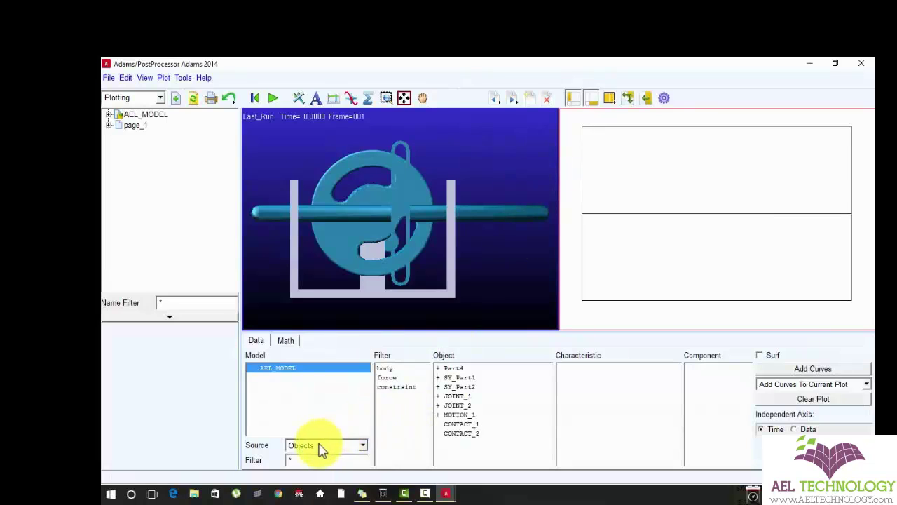
pyautogui.click(386, 368)
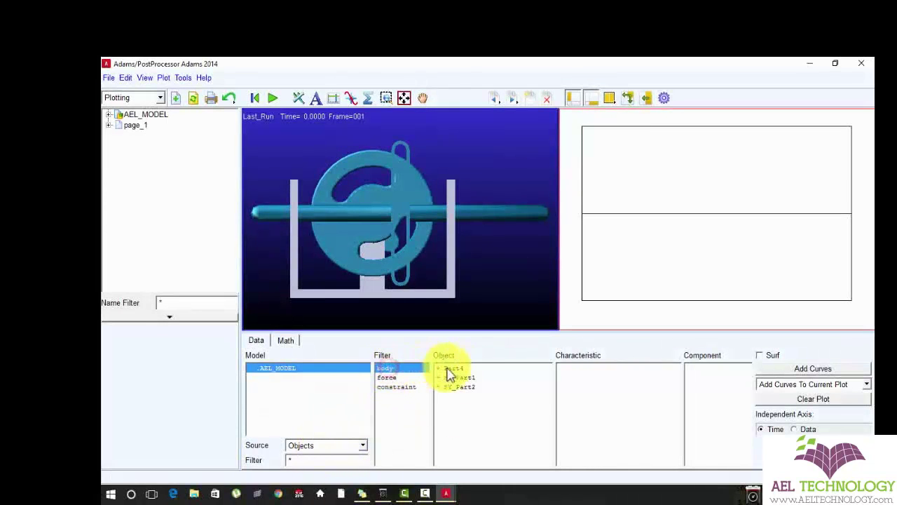
pyautogui.click(810, 63)
pyautogui.click(149, 230)
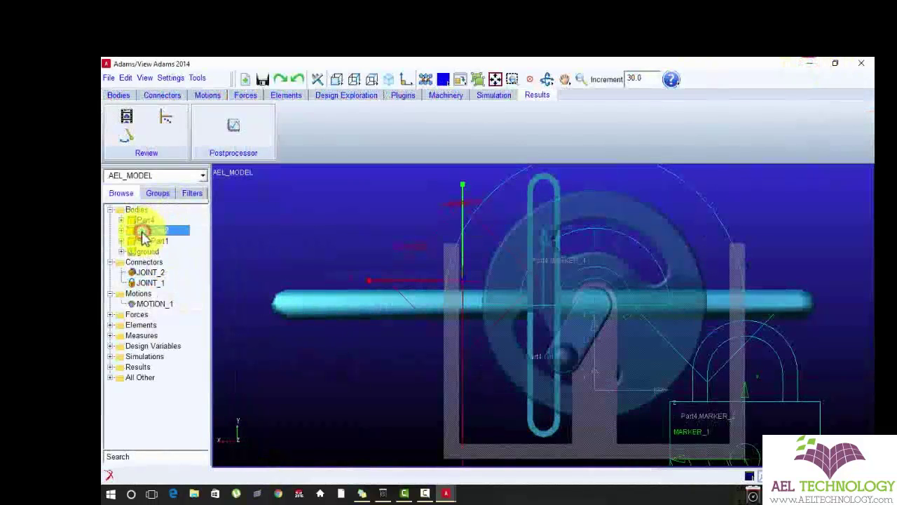
pyautogui.click(267, 211)
pyautogui.click(153, 230)
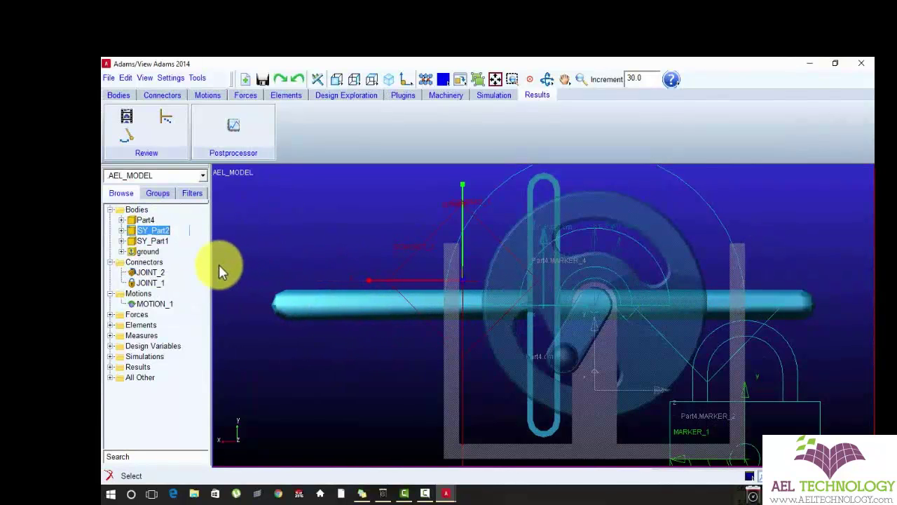
pyautogui.rightClick(169, 232)
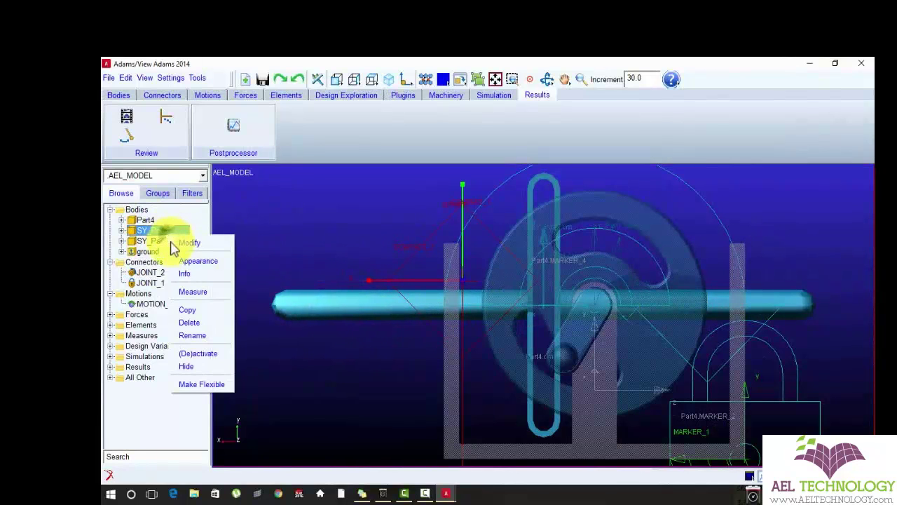
pyautogui.click(200, 336)
pyautogui.click(346, 208)
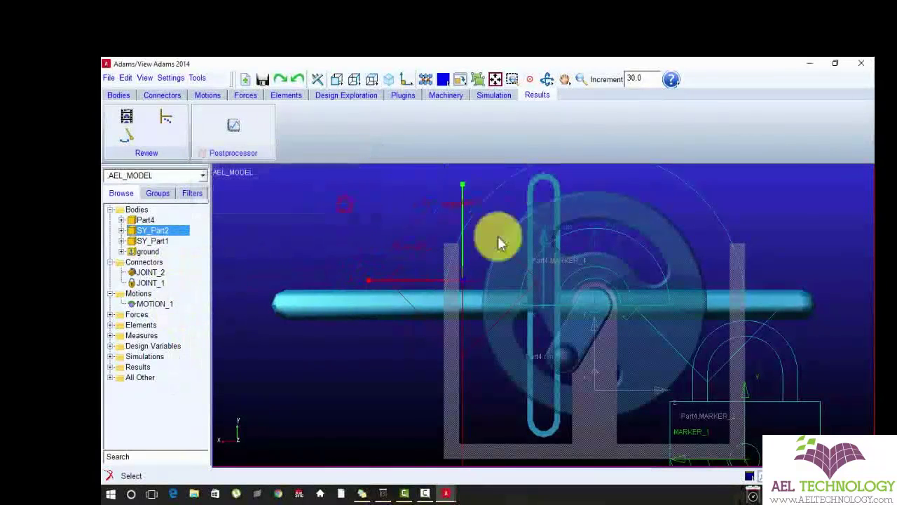
pyautogui.click(147, 240)
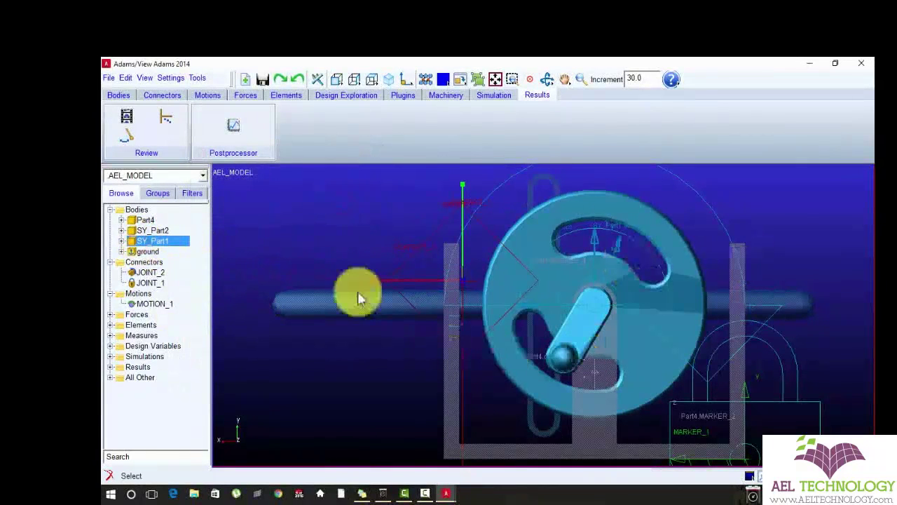
pyautogui.rightClick(163, 232)
pyautogui.click(188, 347)
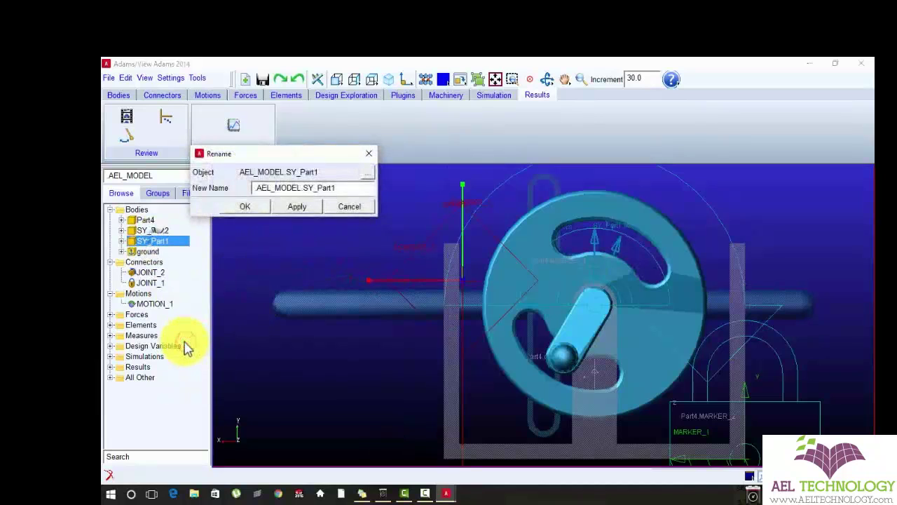
pyautogui.moveTo(350, 188); pyautogui.dragTo(319, 191)
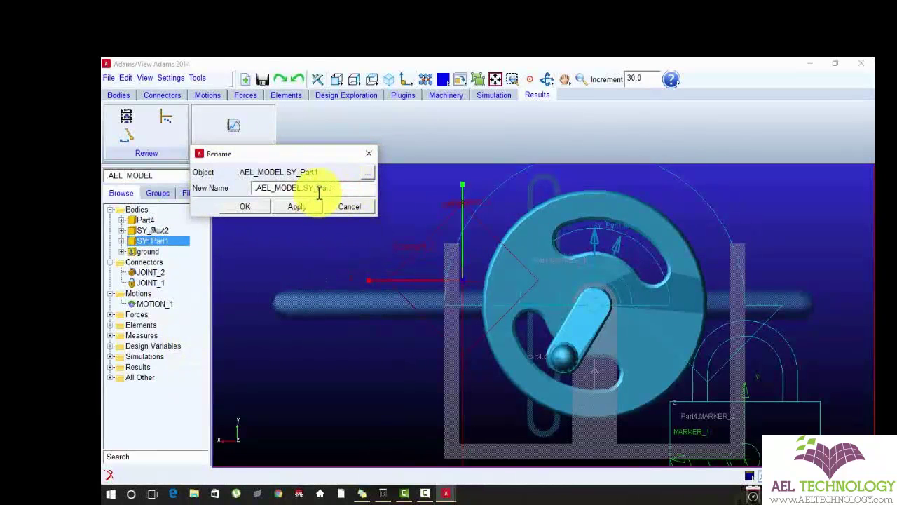
pyautogui.write('W')
pyautogui.write('HEEL')
pyautogui.click(245, 206)
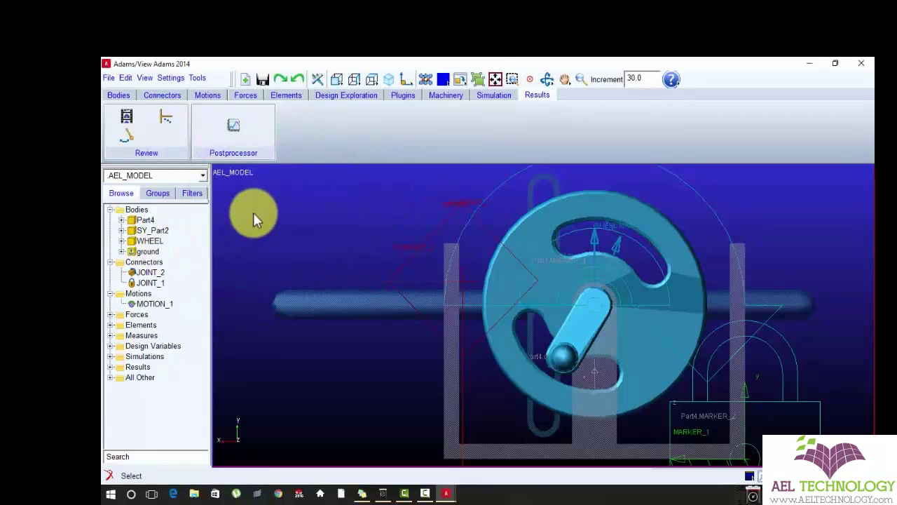
# - In the PostProcessor, replace the simulation results with the latest run
pyautogui.moveTo(446, 493)
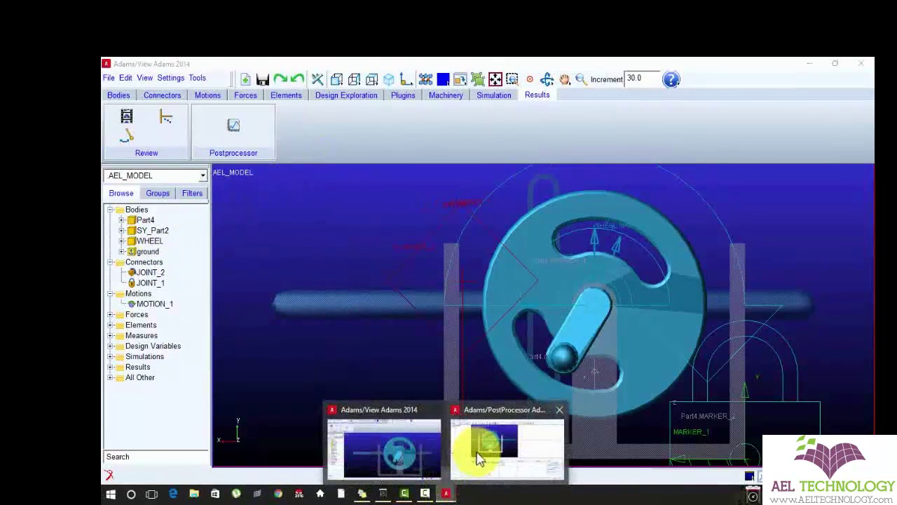
pyautogui.click(476, 454)
pyautogui.click(481, 412)
pyautogui.click(108, 78)
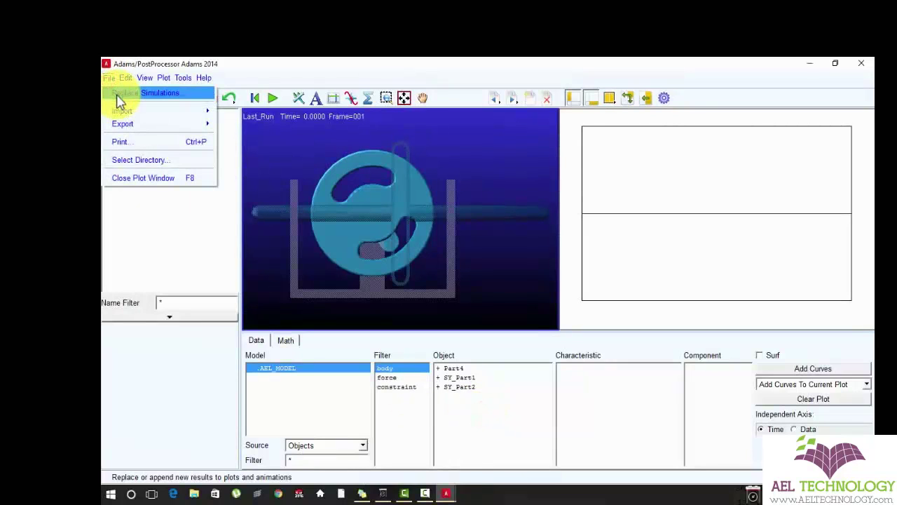
pyautogui.click(118, 95)
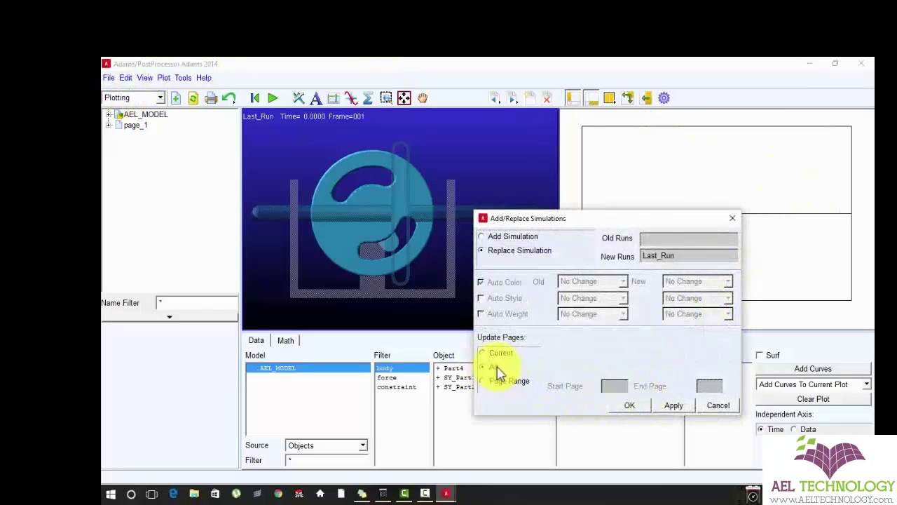
pyautogui.click(630, 405)
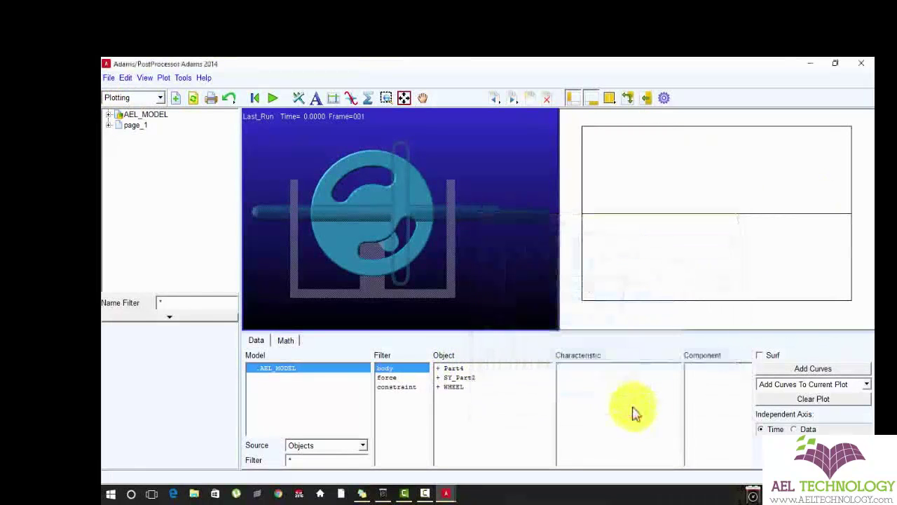
# - Select SY_Part2 with Translational_Momentum, then minimize the PostProcessor
pyautogui.click(456, 379)
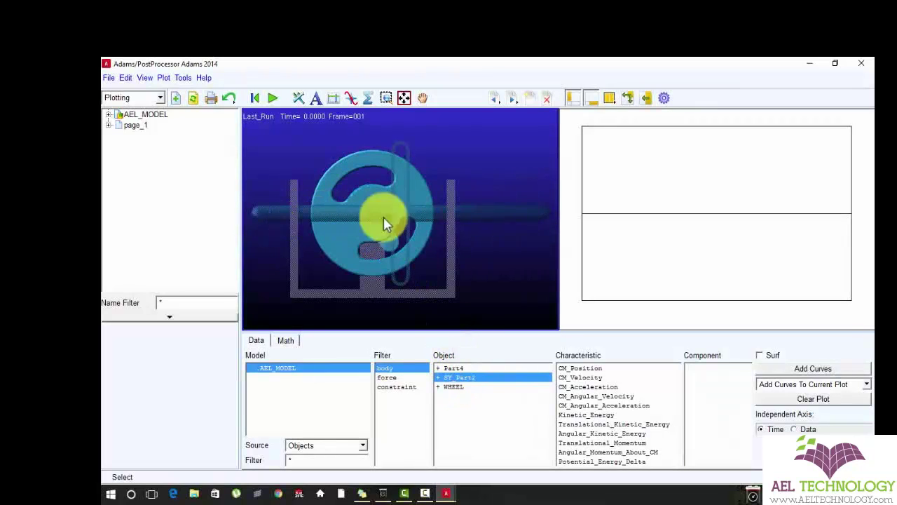
pyautogui.click(642, 443)
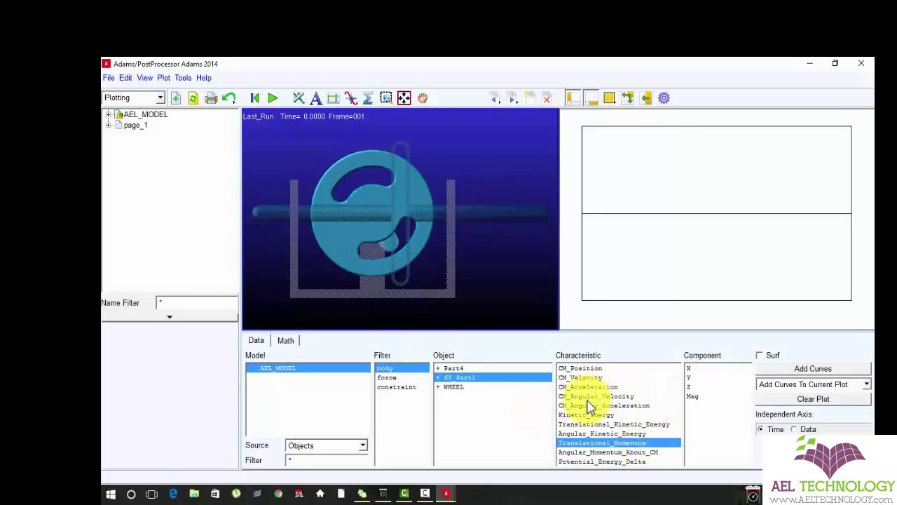
pyautogui.click(810, 64)
# - Expand SY_Part2 in the model tree, highlight its cm marker, and switch back to the PostProcessor
pyautogui.click(122, 230)
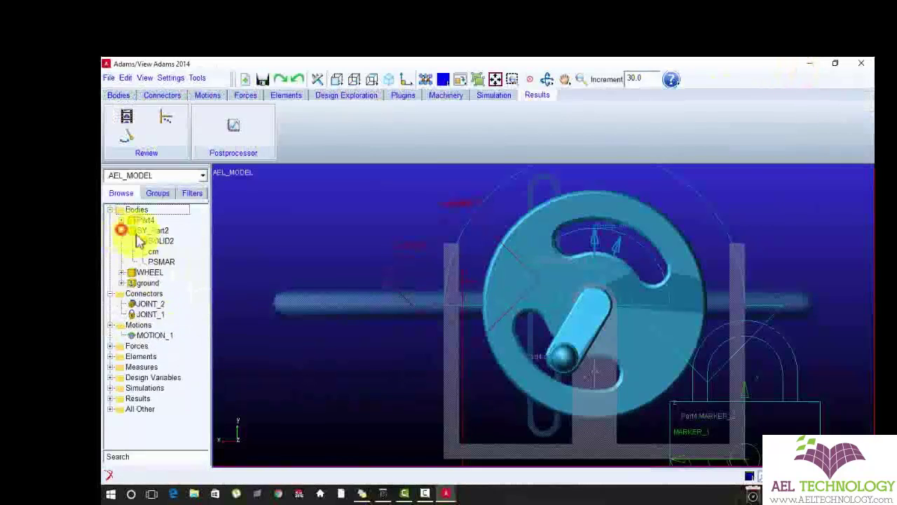
pyautogui.click(153, 254)
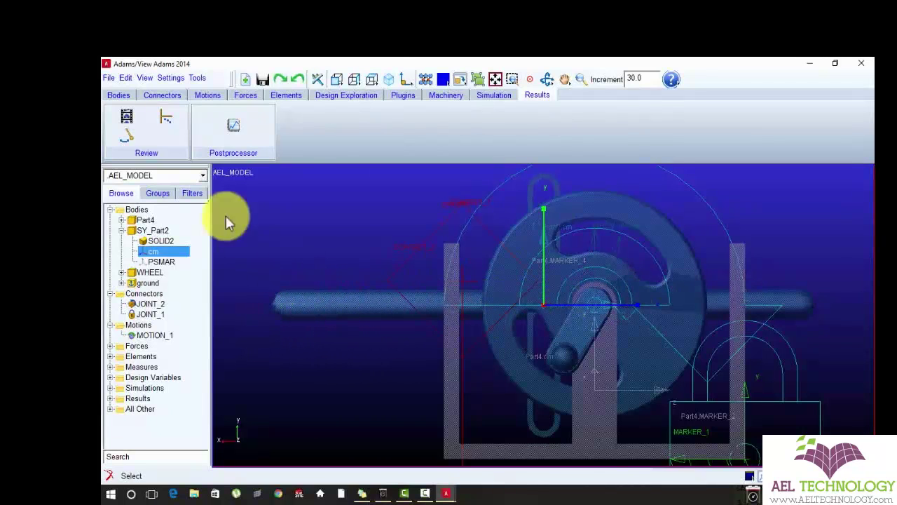
pyautogui.click(449, 493)
pyautogui.click(477, 440)
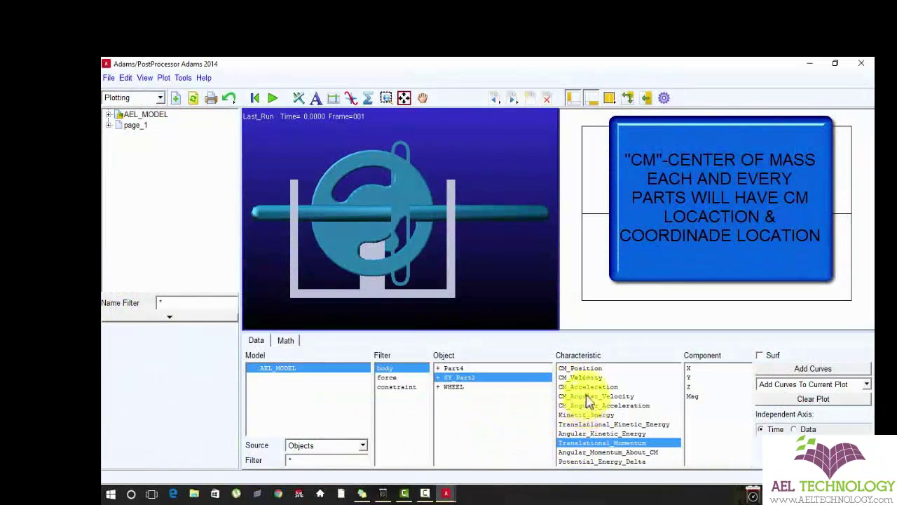
# - Plot the X component of SY_Part2 cm's Translational_Displacement against time
pyautogui.click(438, 378)
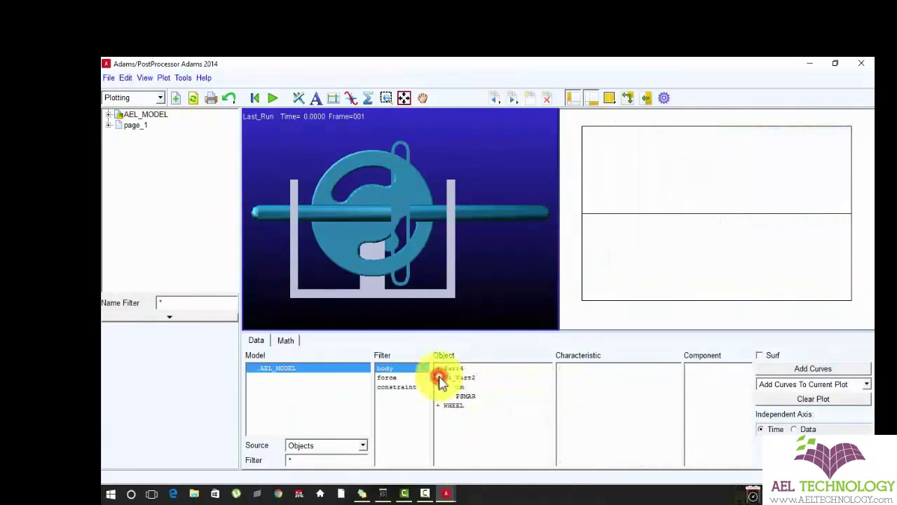
pyautogui.click(456, 387)
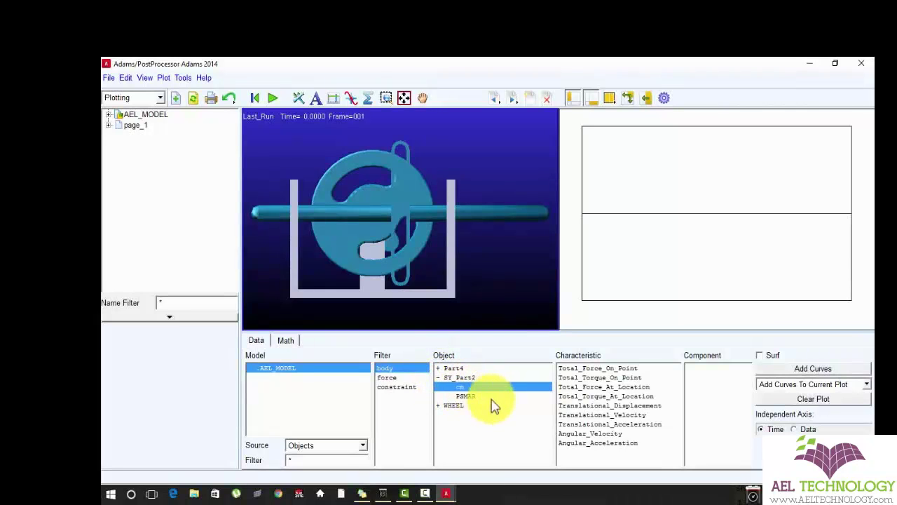
pyautogui.click(593, 405)
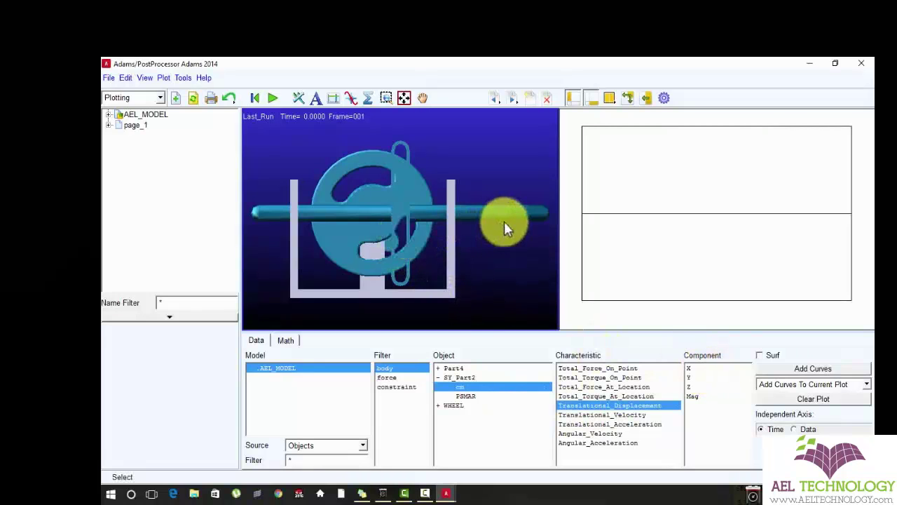
pyautogui.click(448, 493)
pyautogui.click(400, 463)
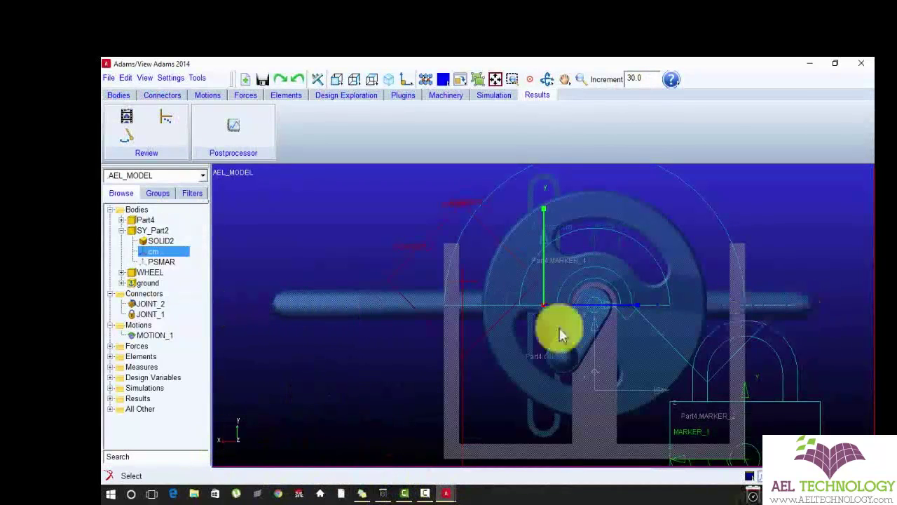
pyautogui.click(449, 493)
pyautogui.click(500, 460)
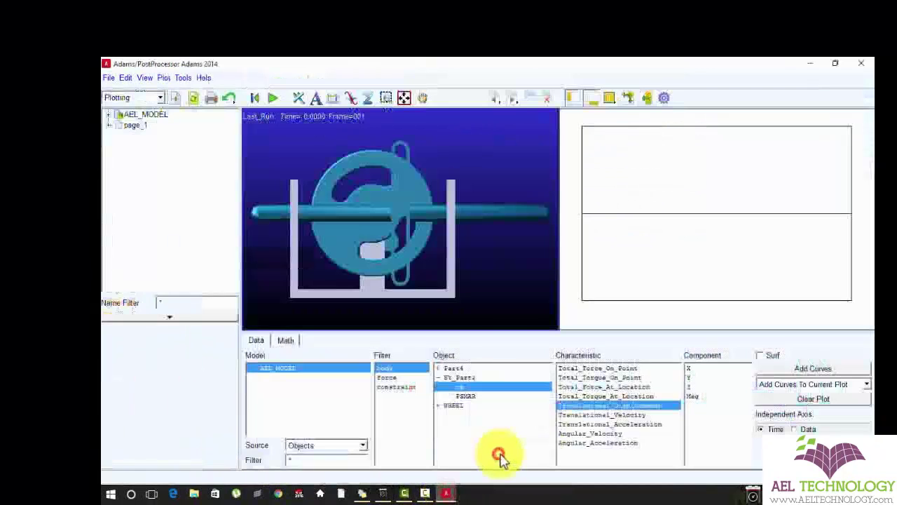
pyautogui.click(699, 366)
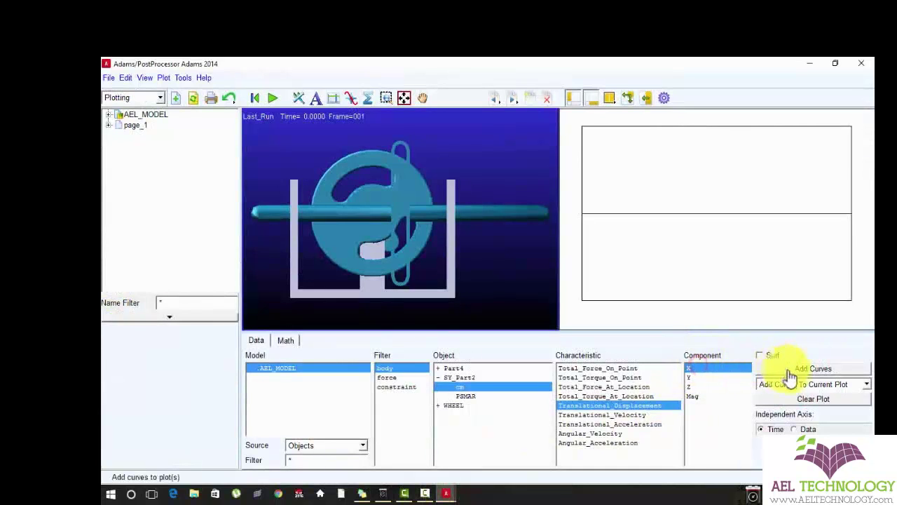
pyautogui.click(792, 369)
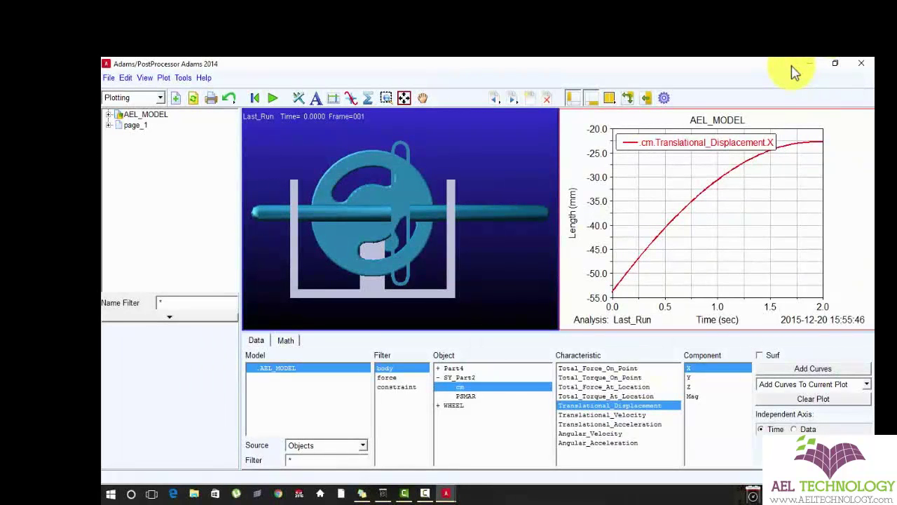
# - Switch to Animation mode, play the yoke animation, and reset it to frame 1
pyautogui.click(470, 281)
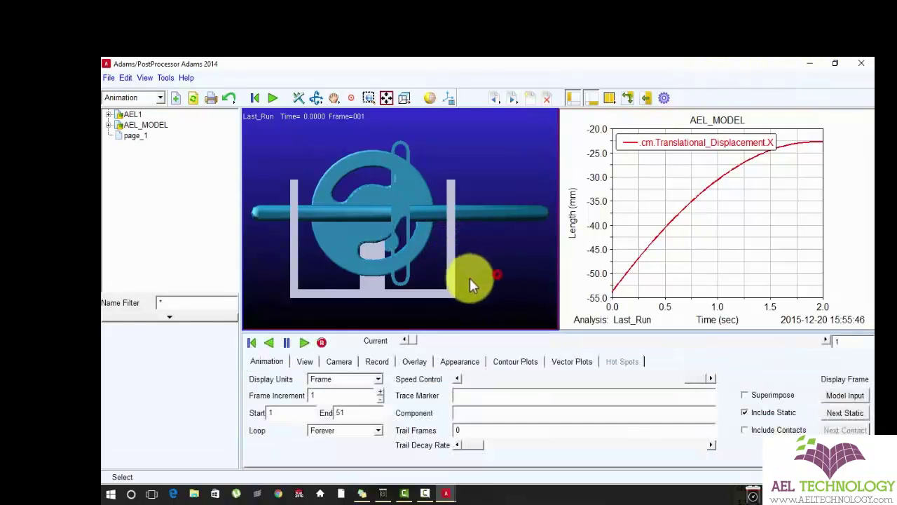
pyautogui.click(305, 344)
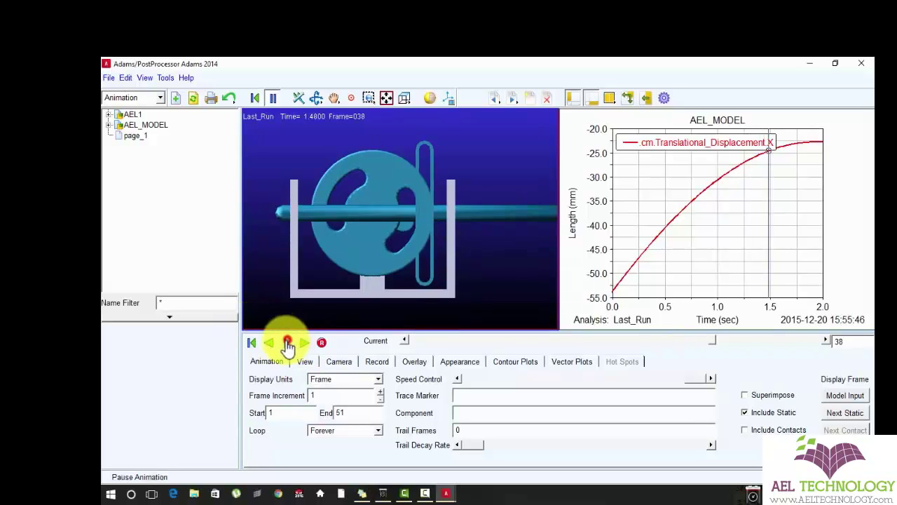
pyautogui.click(253, 343)
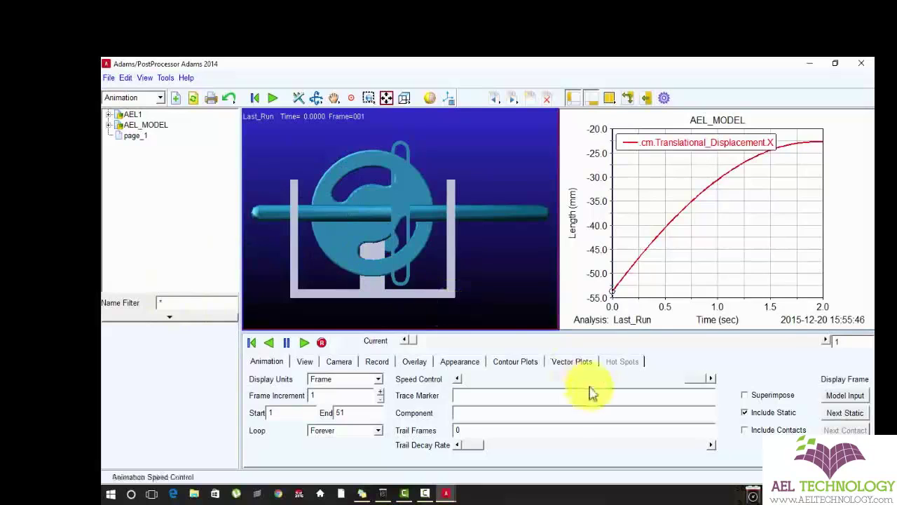
# - Add JOINT_2's Z projection angle curve to the plot, then open the legend options
pyautogui.press('F8')
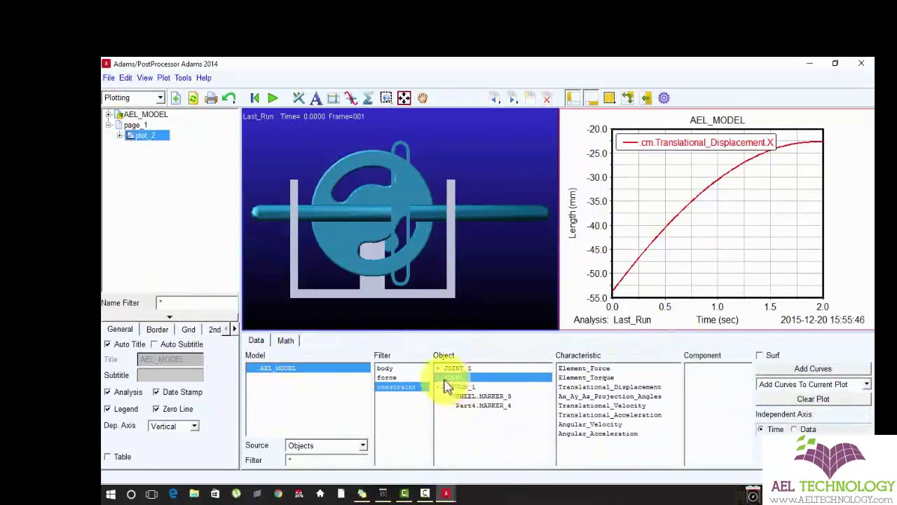
pyautogui.click(587, 397)
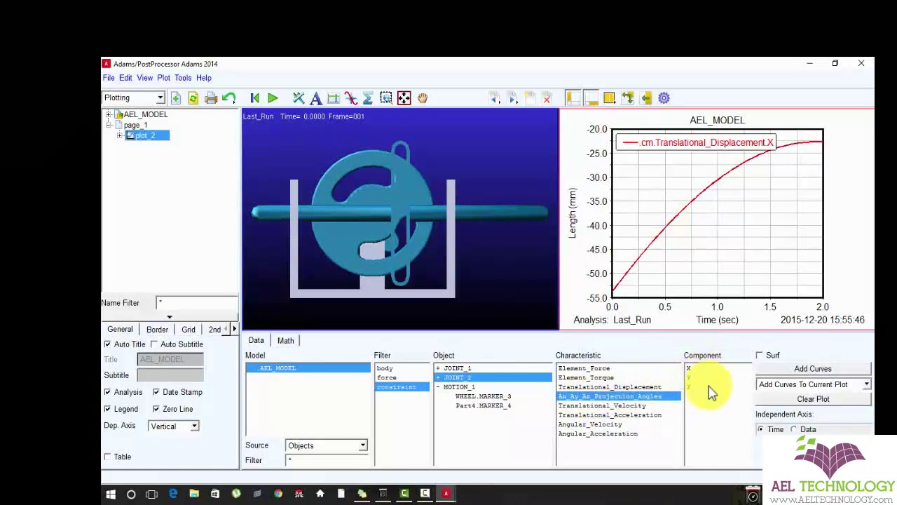
pyautogui.click(803, 369)
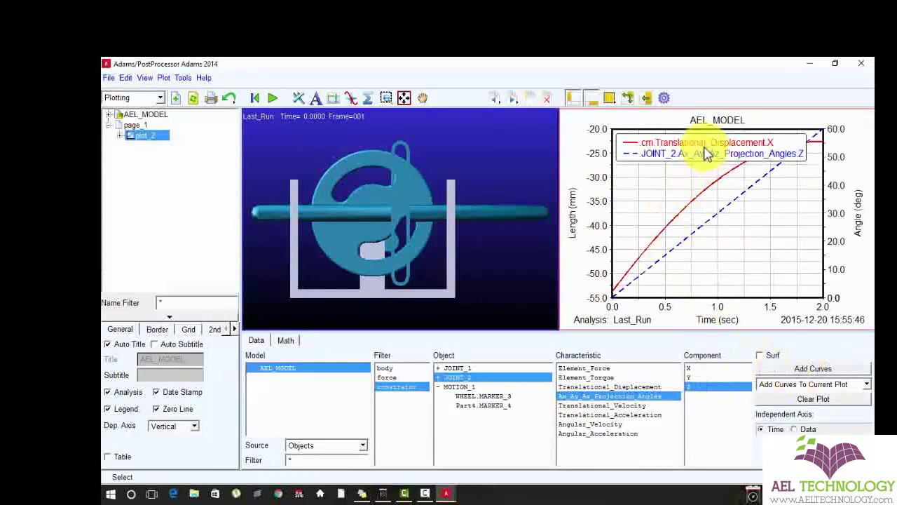
pyautogui.click(638, 151)
pyautogui.click(627, 195)
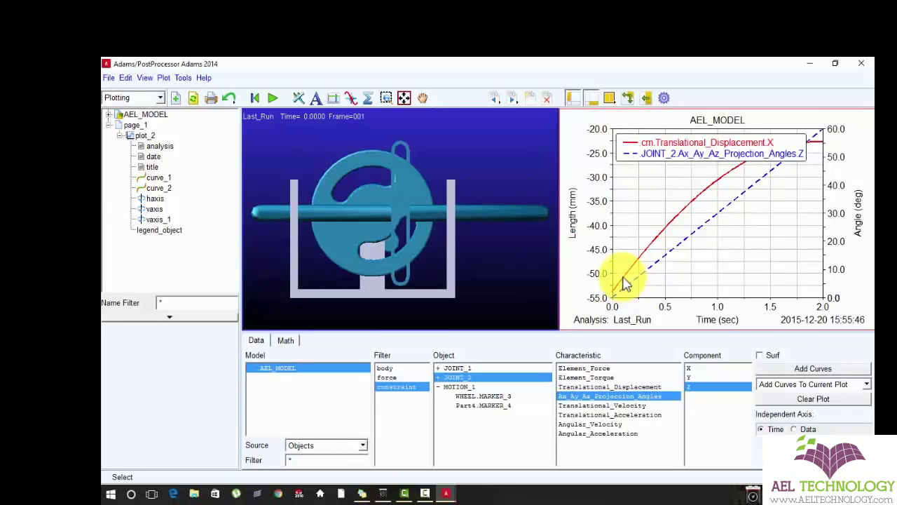
pyautogui.rightClick(672, 149)
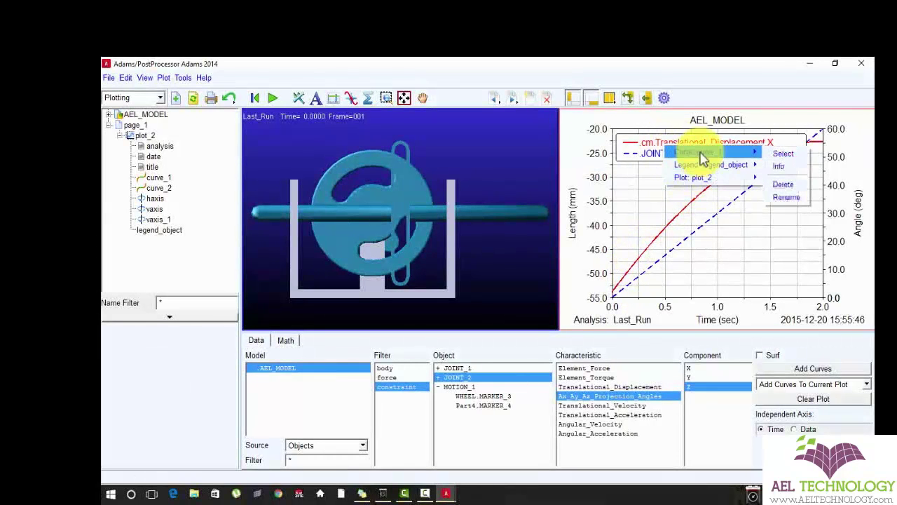